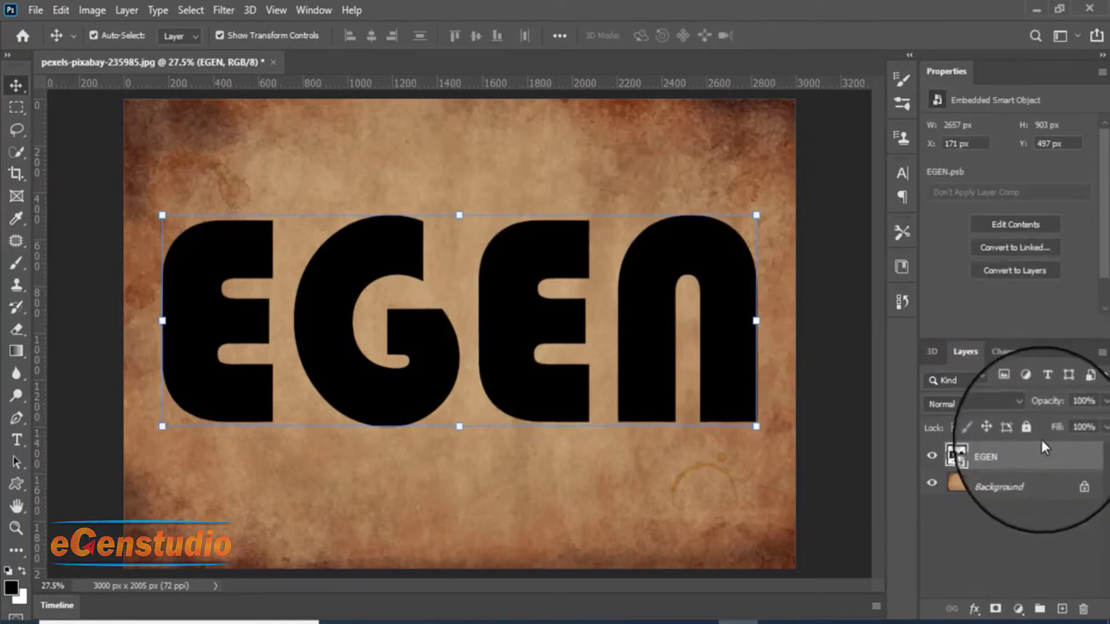
Step: Set the EGEN layer's Fill to 0% and duplicate it into three layers named EGEN 1, EGEN copy 2 and EGEN copy 3
left_click_drag(1101, 448, 1009, 457)
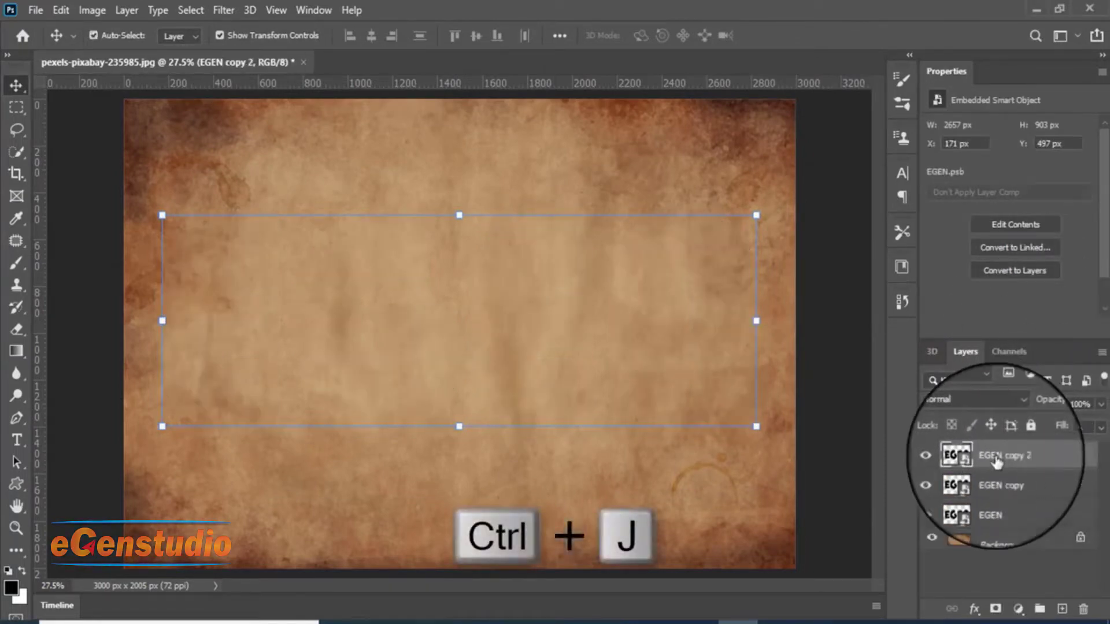
double_click(1006, 457)
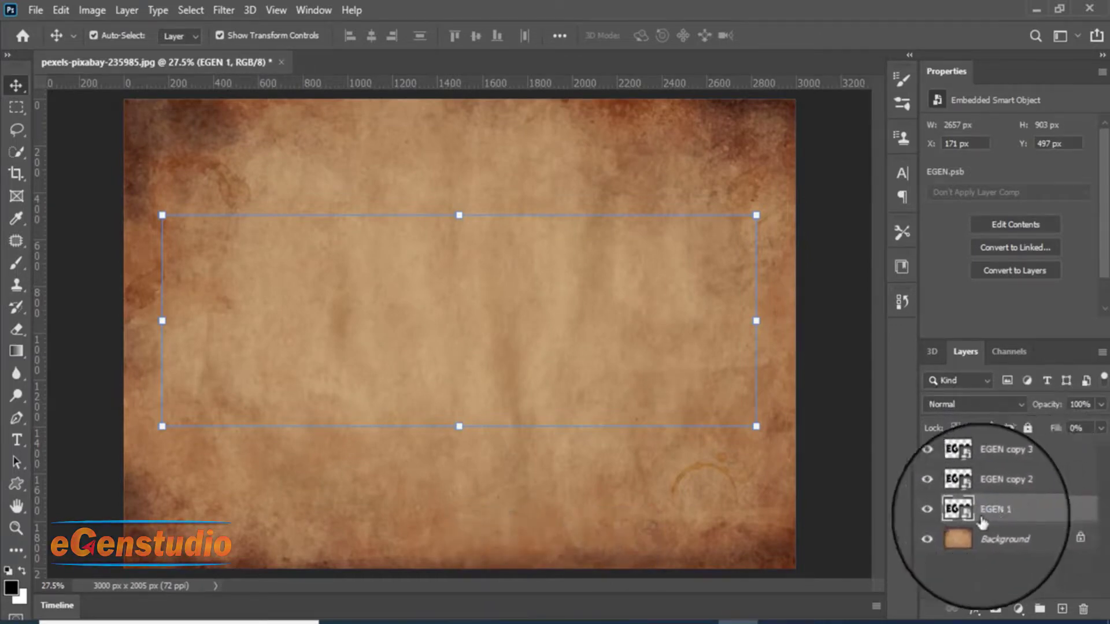
Step: Add a Bevel & Emboss effect to the EGEN 1 layer with the Inner Bevel style and the Chisel Hard technique
left_click(975, 608)
left_click(1009, 471)
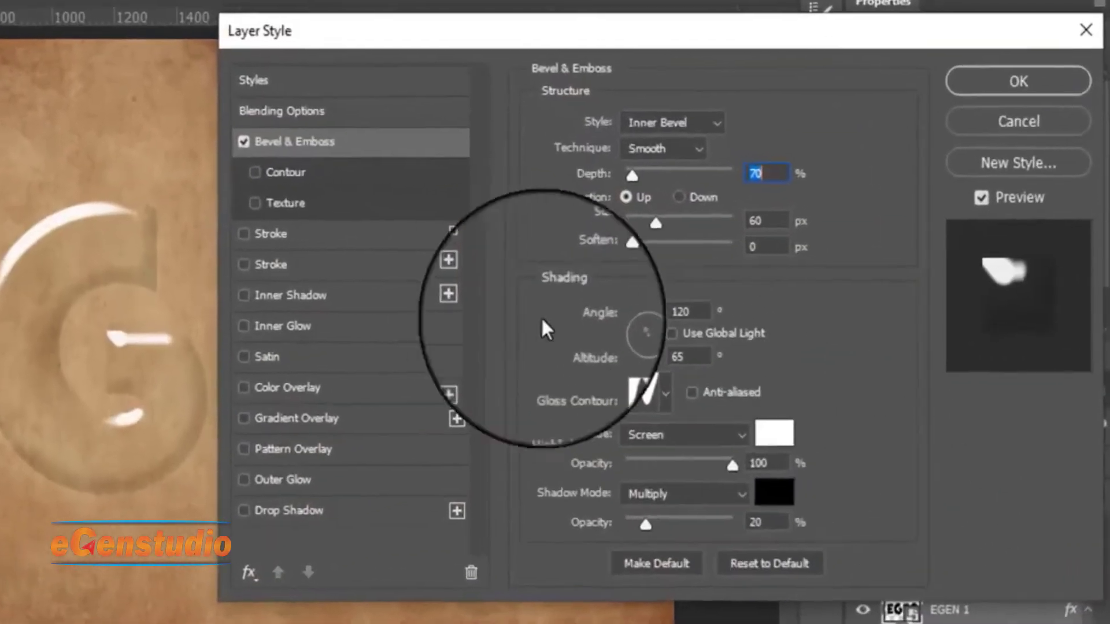
left_click(702, 122)
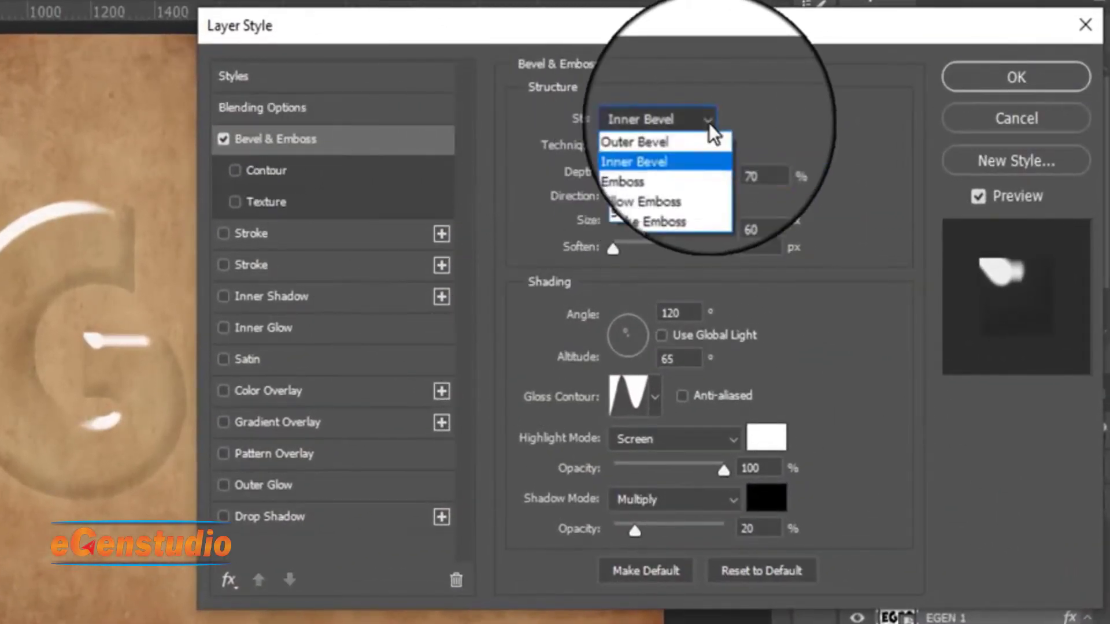
left_click(677, 151)
left_click(624, 151)
left_click(694, 181)
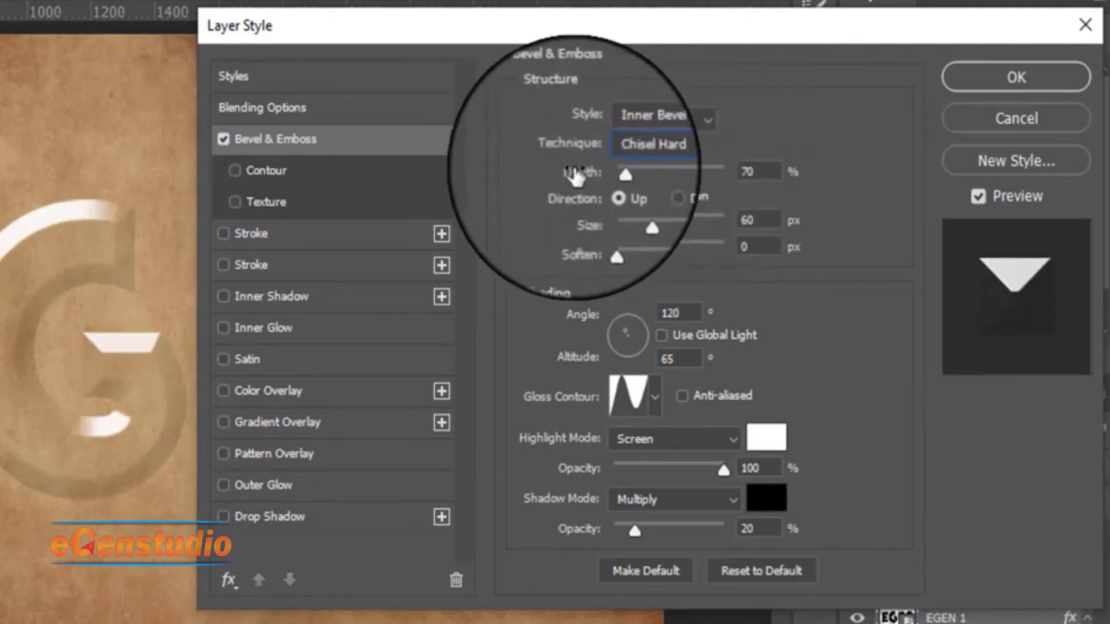
Step: Set the bevel's Depth to 750%, Size to 5 px and Soften to 5 px
double_click(757, 171)
type("750")
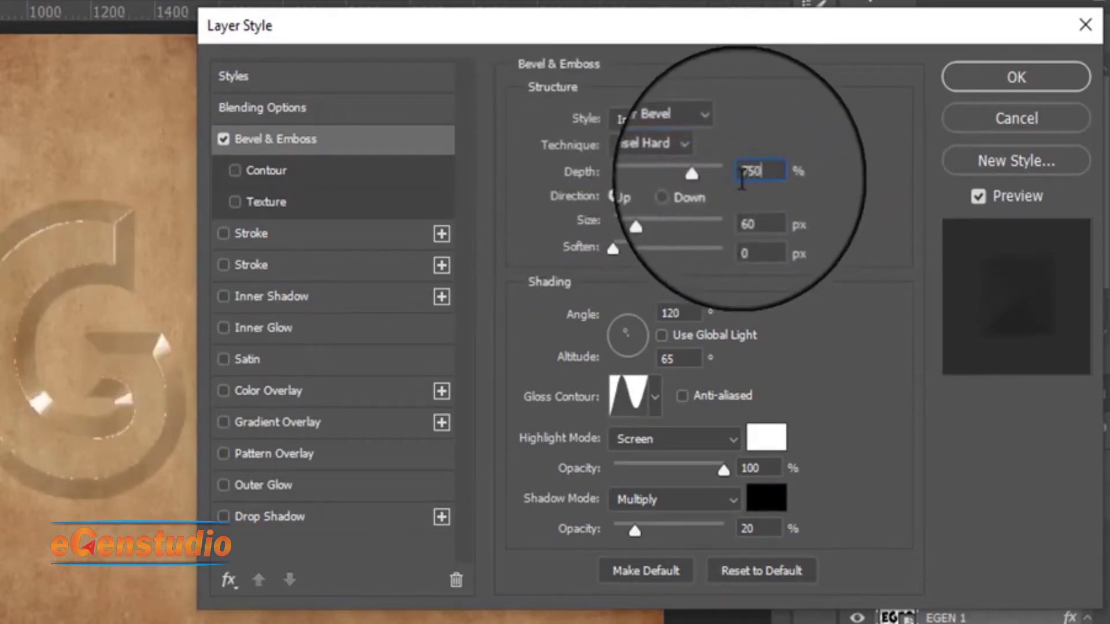
double_click(736, 221)
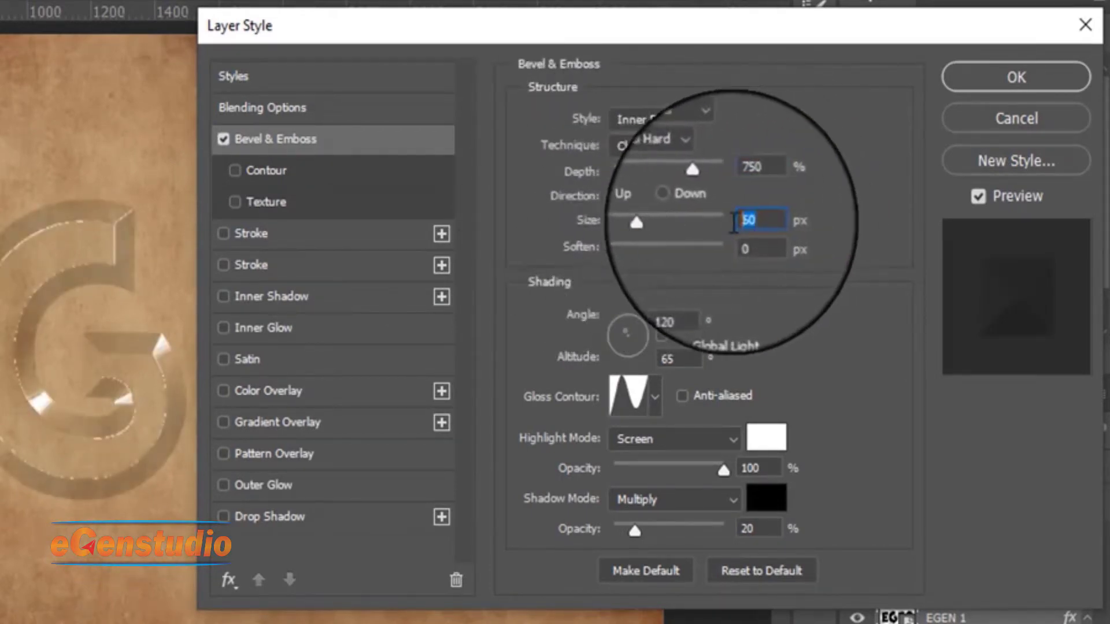
type("5")
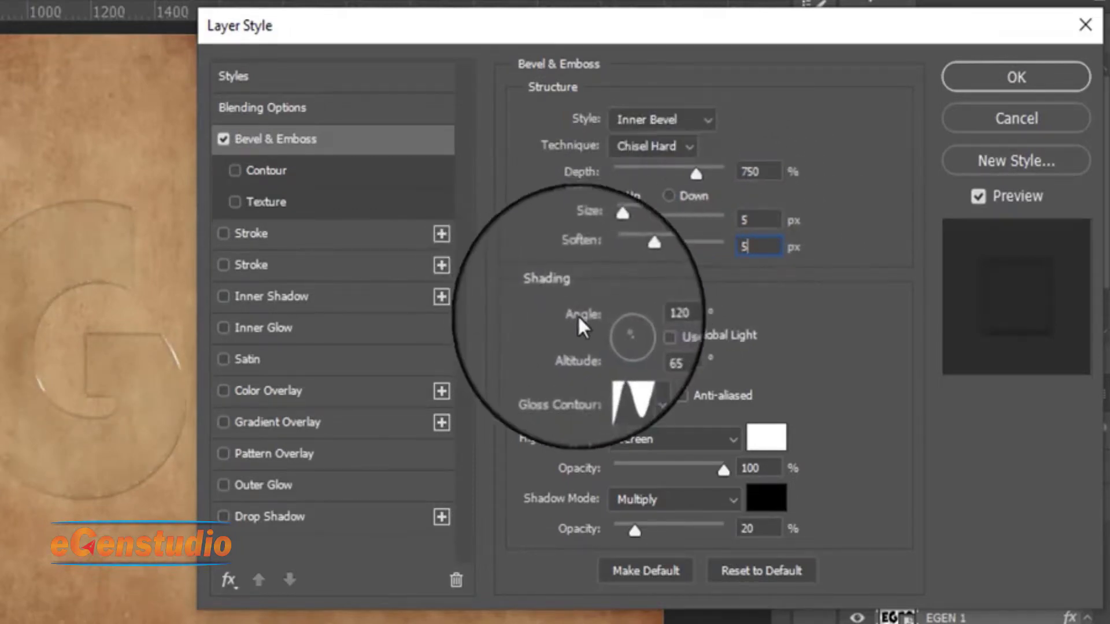
Step: Turn on Use Global Light for the bevel shading and set the angle to 140° and the altitude to 65°
left_click(660, 336)
double_click(651, 314)
type("140")
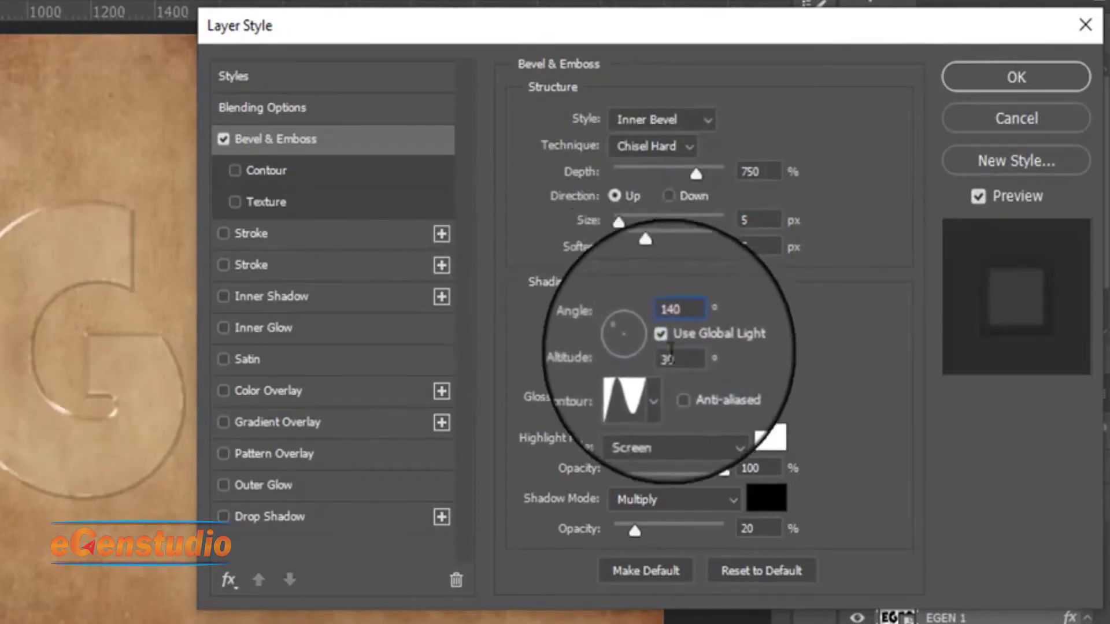
double_click(670, 362)
type("65")
Step: Change the bevel's Gloss Contour to the S-shaped curve and turn on Anti-aliased
left_click(647, 398)
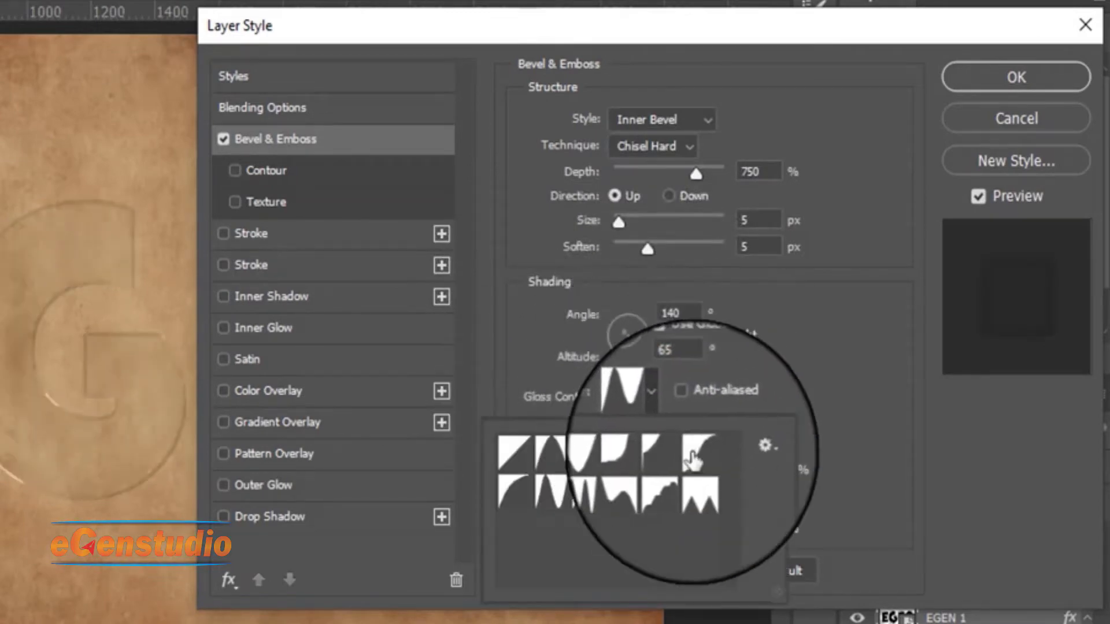
left_click(693, 445)
left_click(680, 396)
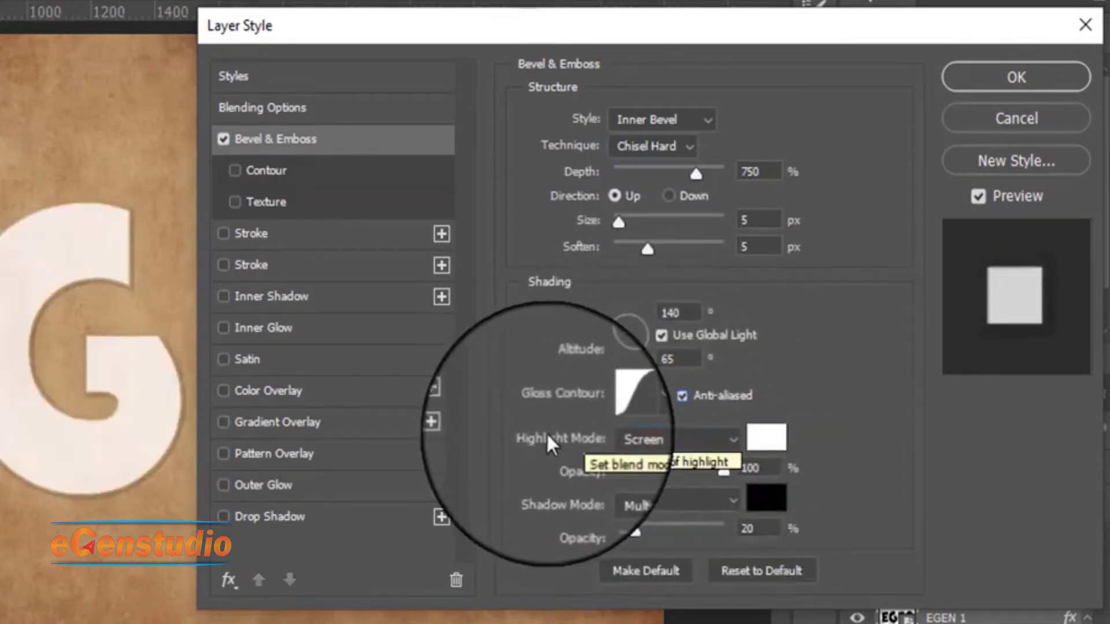
Step: Set the bevel highlight to Color Dodge with white (#ffffff) at 50% opacity
left_click(732, 441)
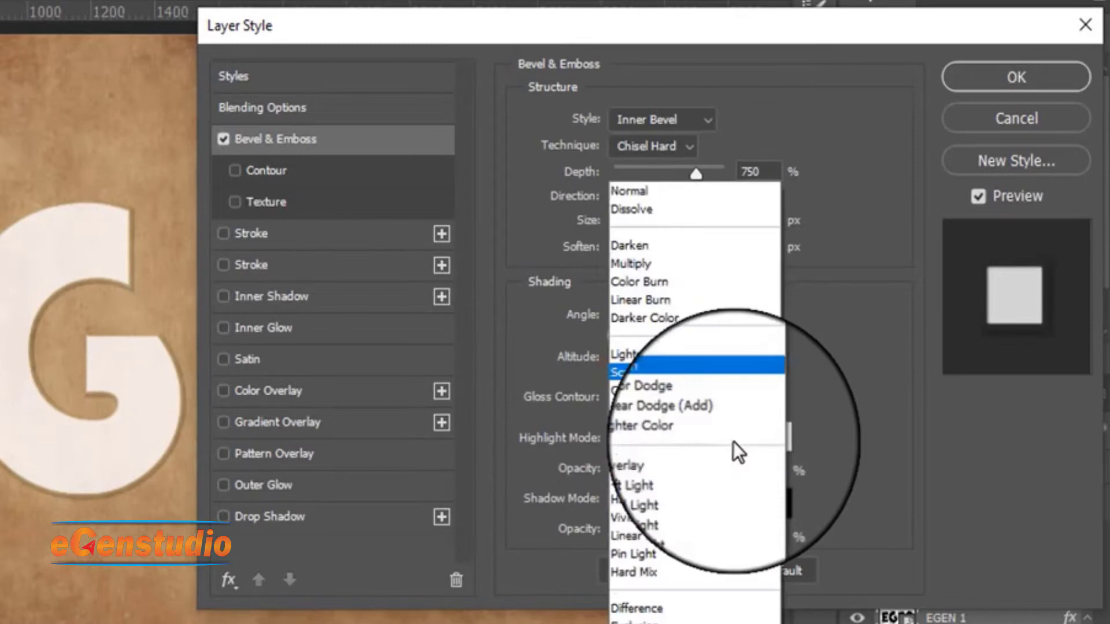
left_click(709, 387)
left_click(774, 445)
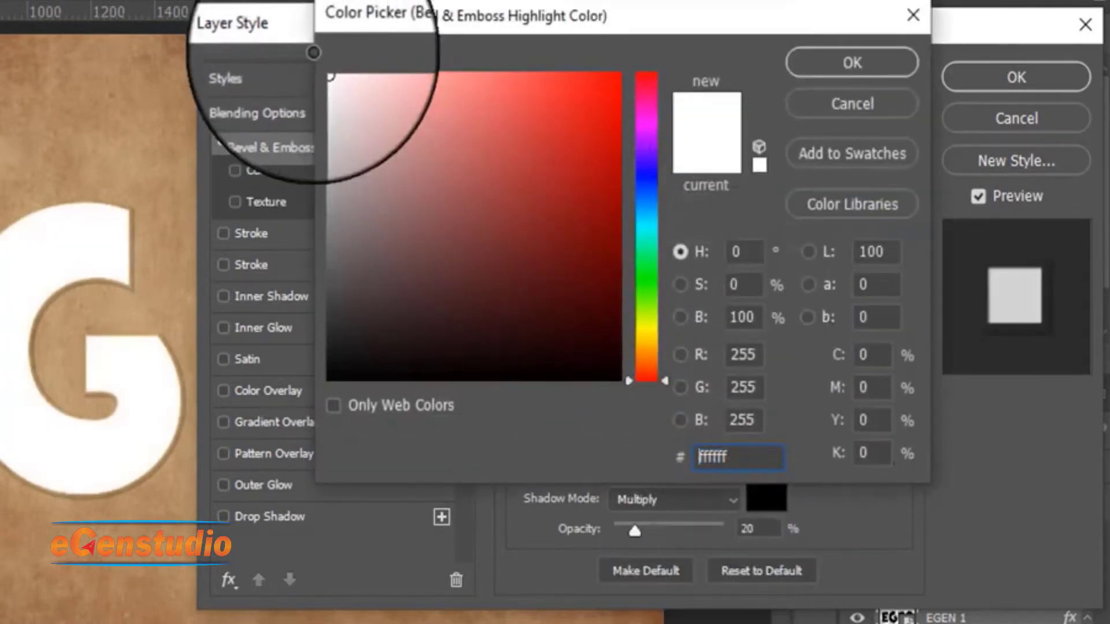
left_click(832, 64)
left_click(733, 469)
type("50")
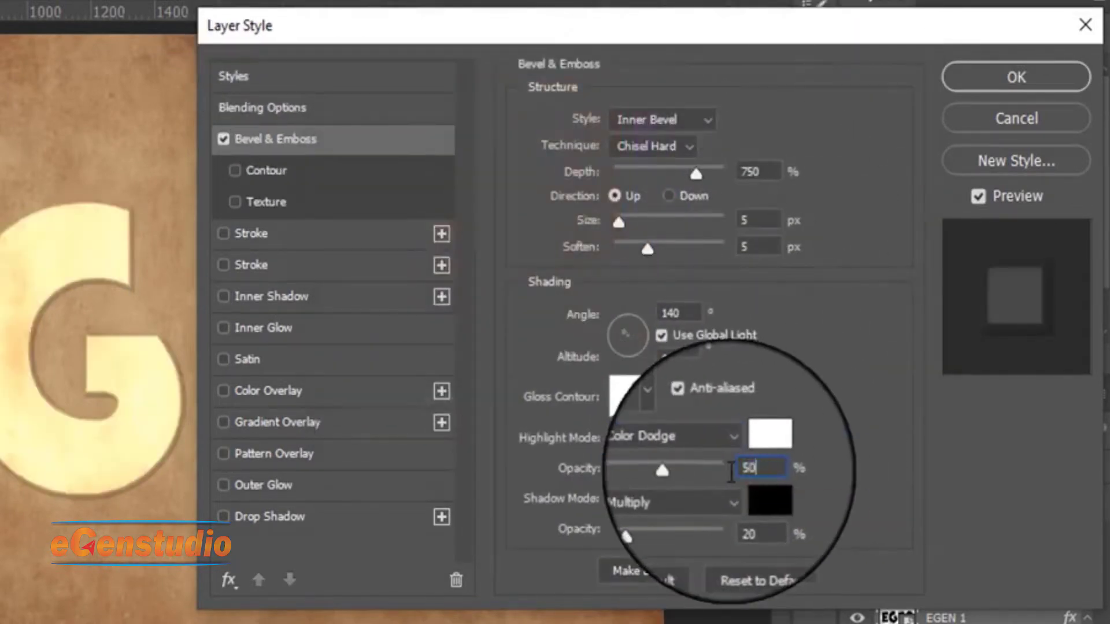
Step: Set the bevel's Shadow Mode to Overlay with 60% opacity
left_click(732, 504)
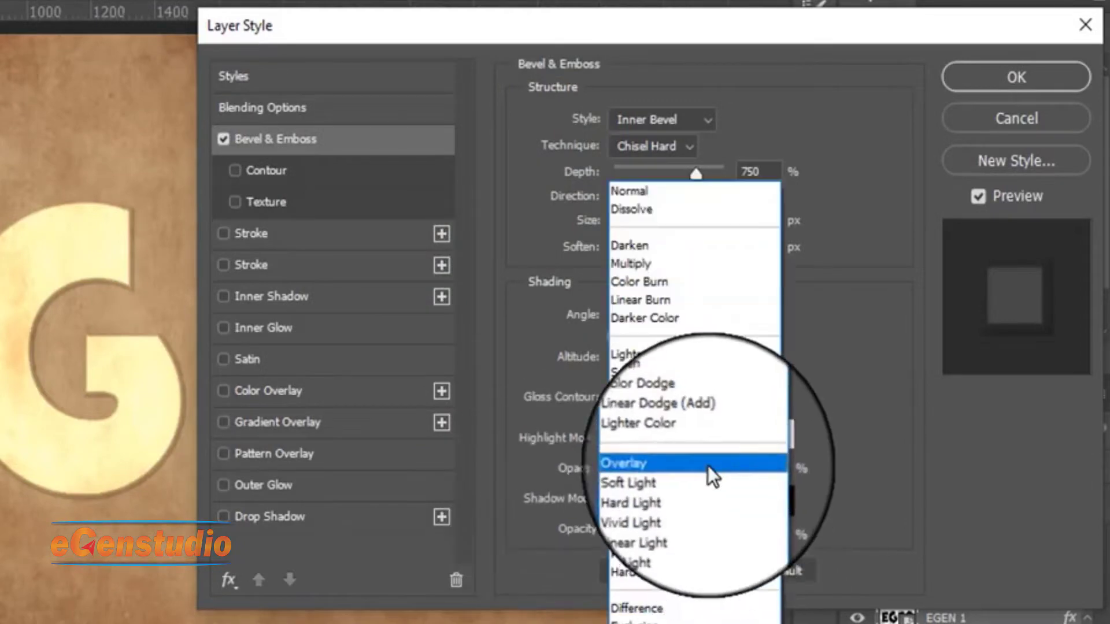
left_click(708, 466)
left_click(739, 532)
type("6")
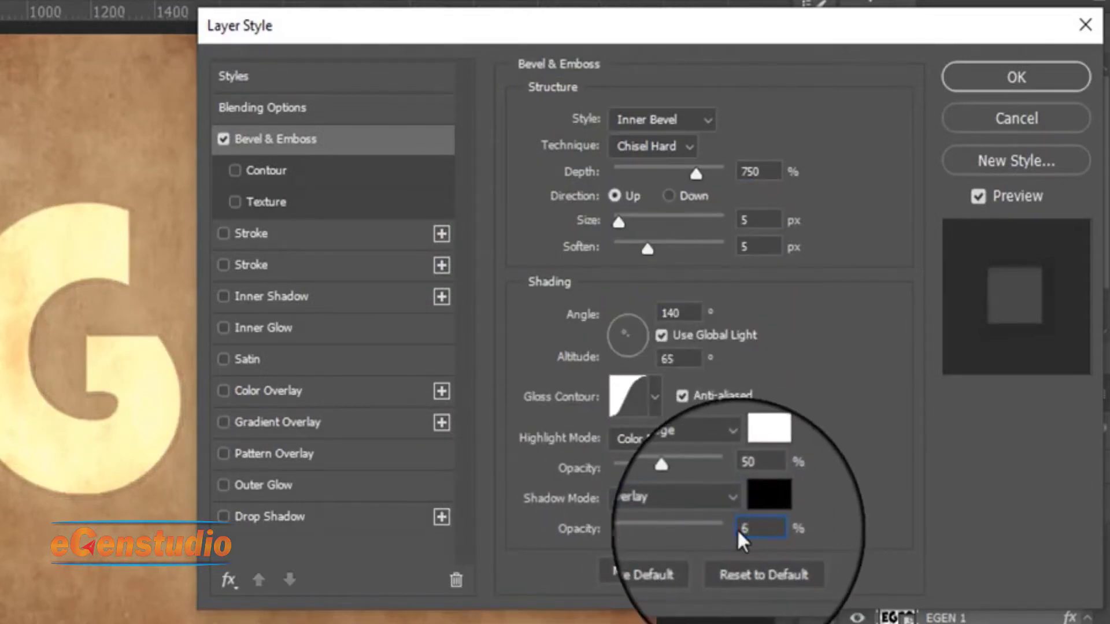
type("0")
Step: Add a Stroke effect of 20 px, positioned at Center, with the Luminosity blend mode and 50% opacity
left_click(347, 269)
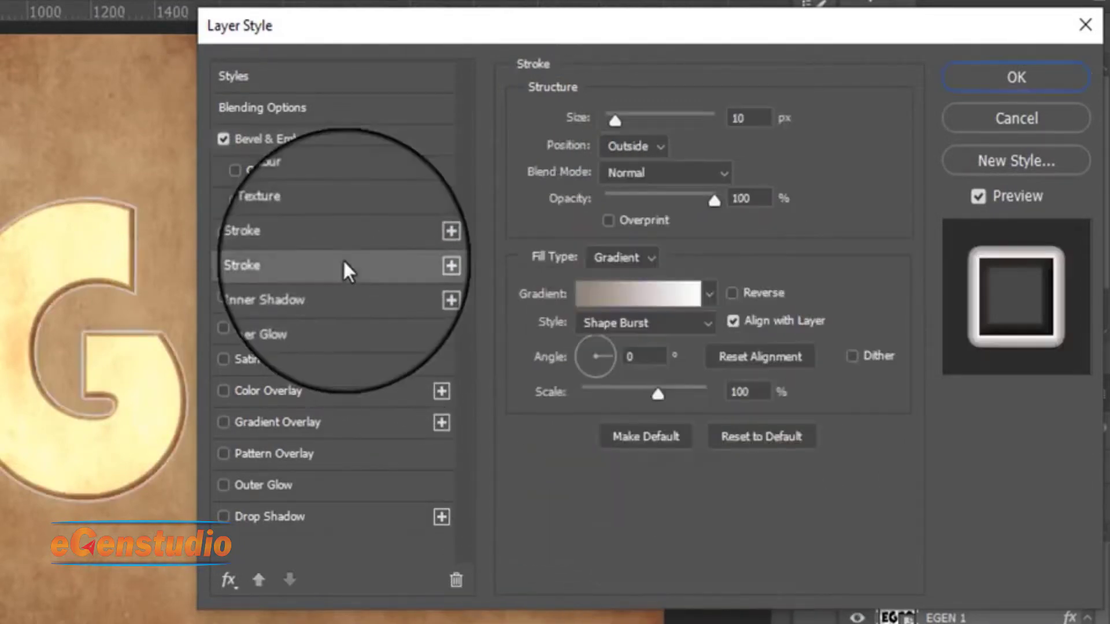
type("0")
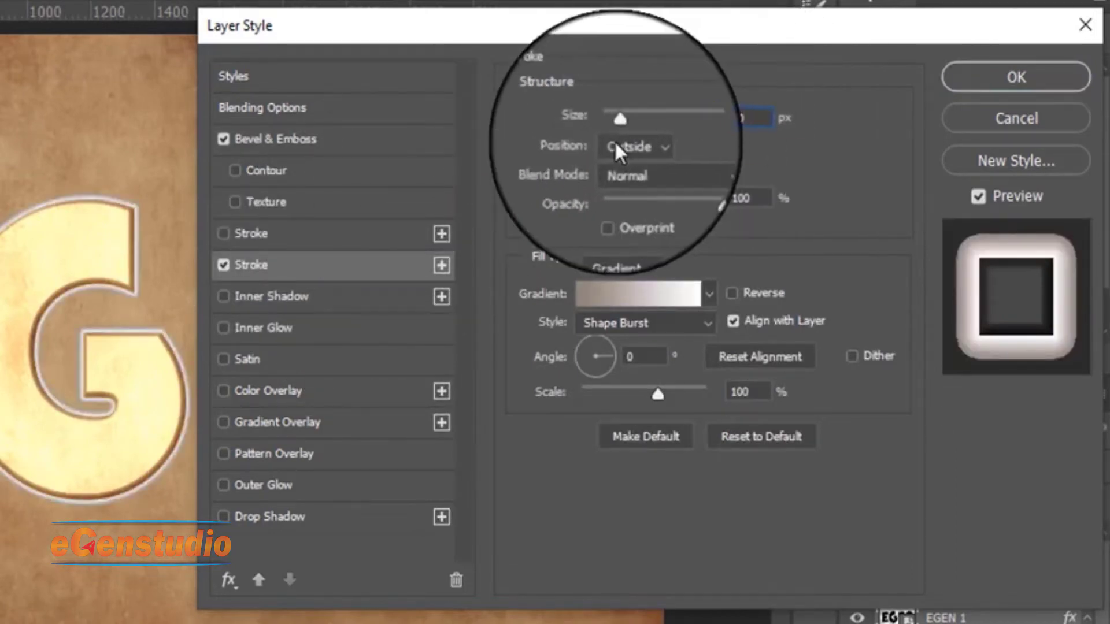
left_click(618, 151)
left_click(613, 180)
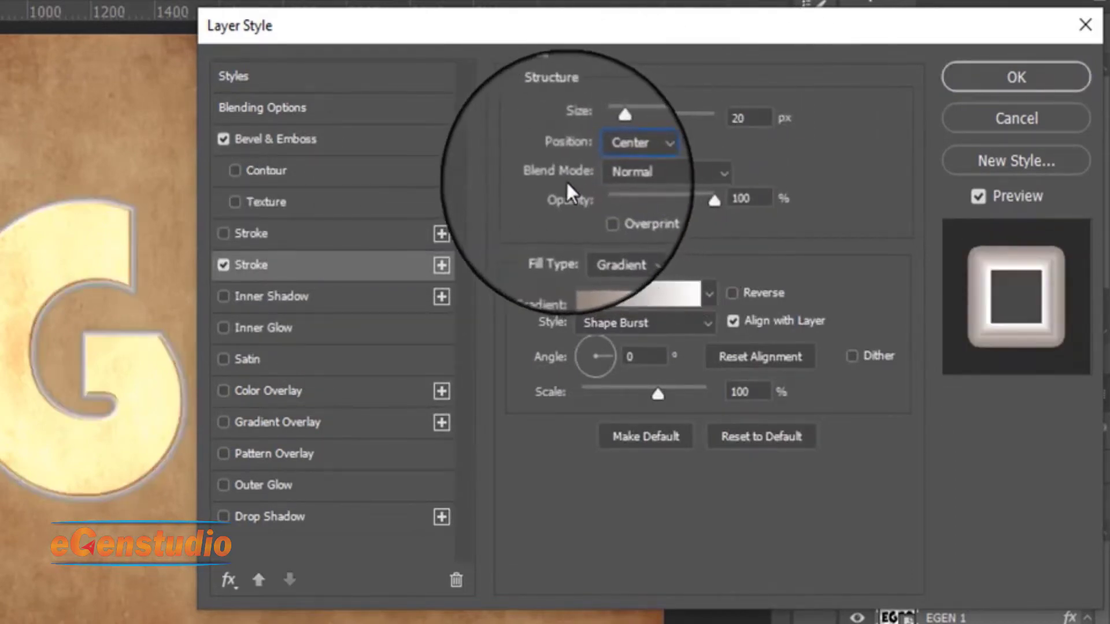
left_click(724, 172)
left_click(688, 623)
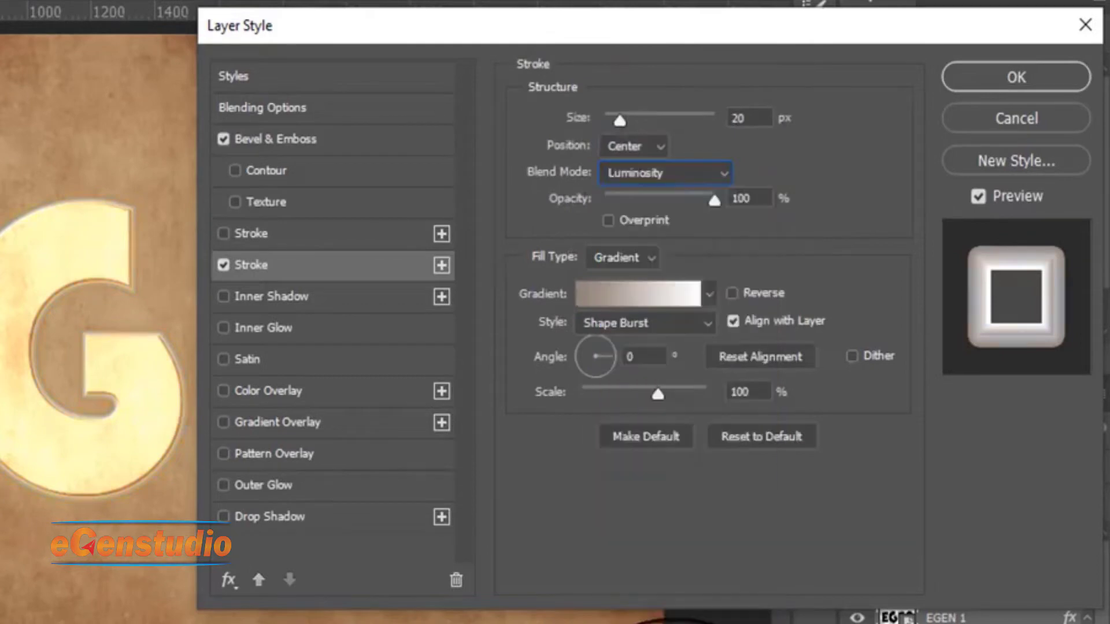
left_click(729, 202)
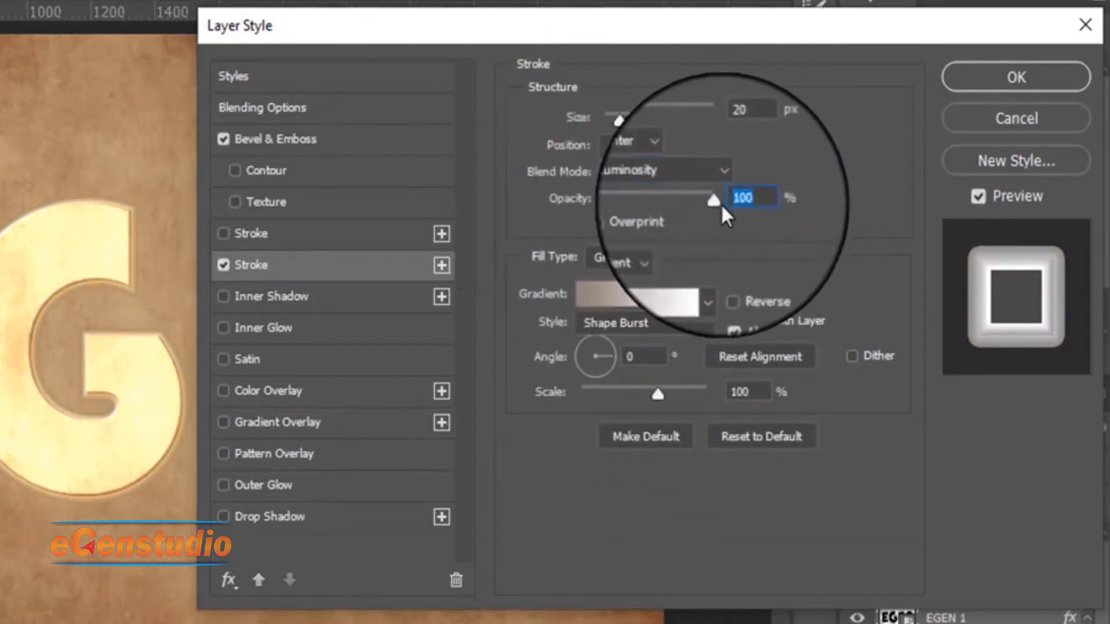
Step: Keep the stroke's Gradient fill type and change the gradient's first color stop to dark gray #383734
left_click(649, 254)
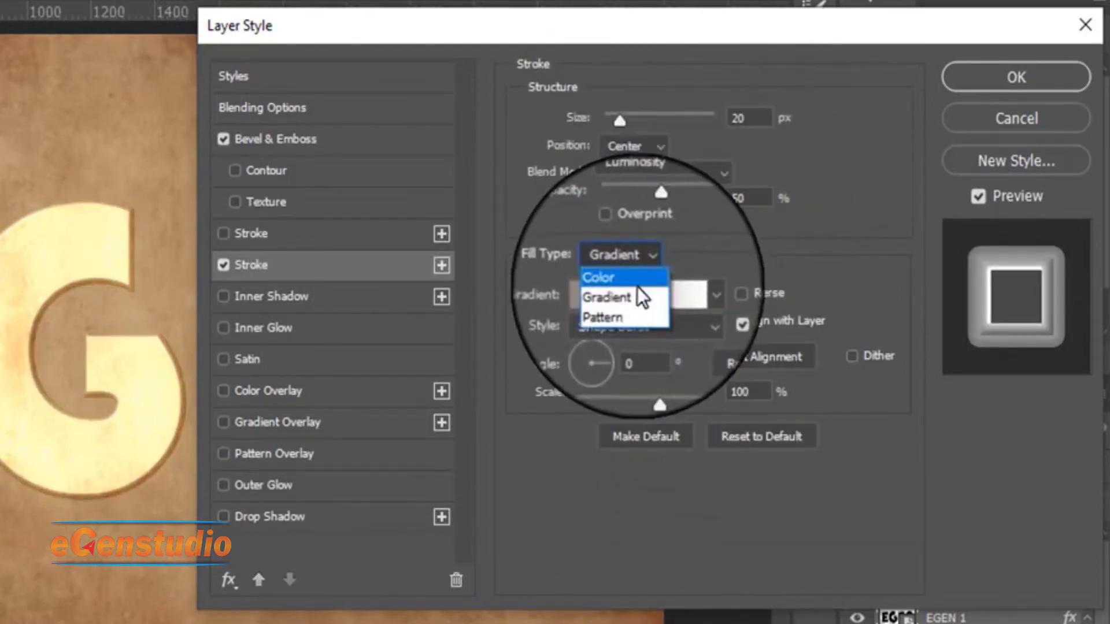
left_click(637, 293)
left_click(596, 293)
left_click(209, 363)
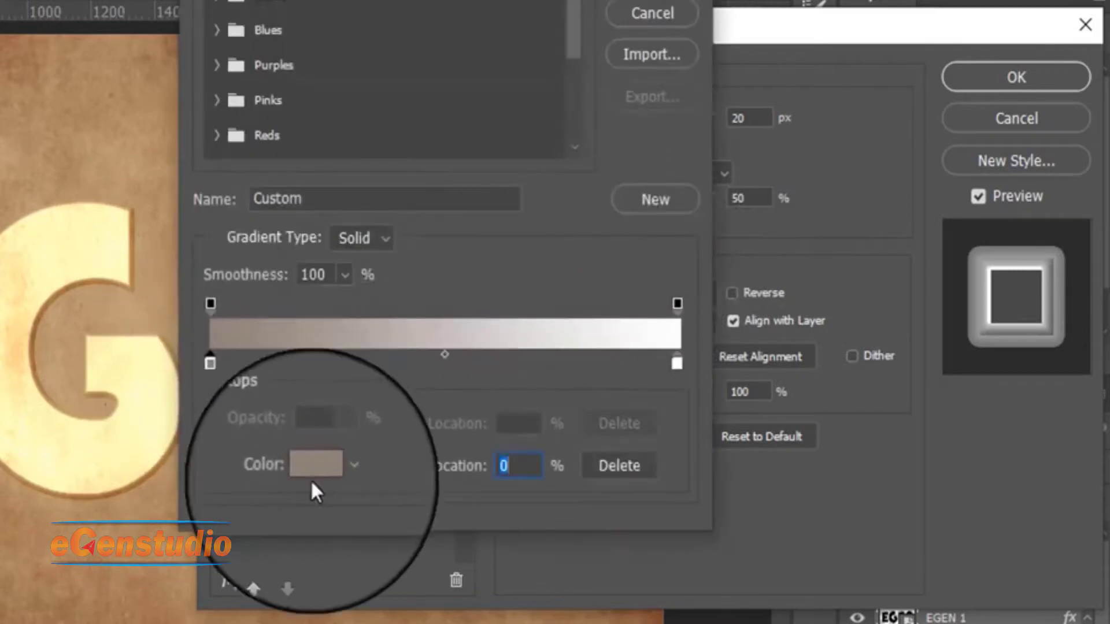
left_click(307, 469)
left_click(357, 296)
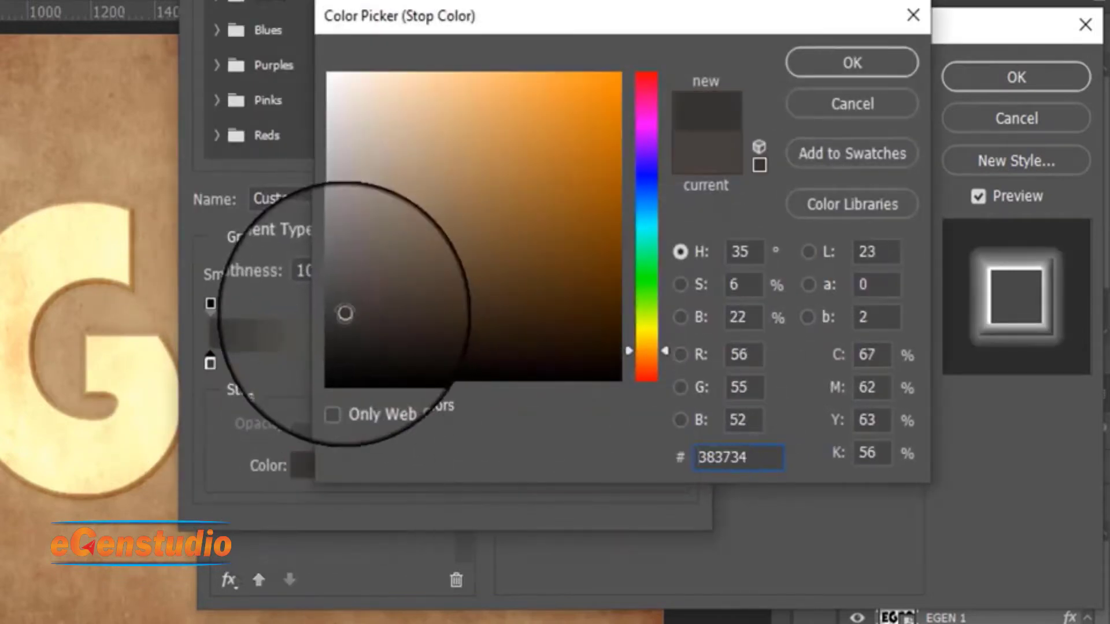
left_click(848, 64)
left_click(650, 3)
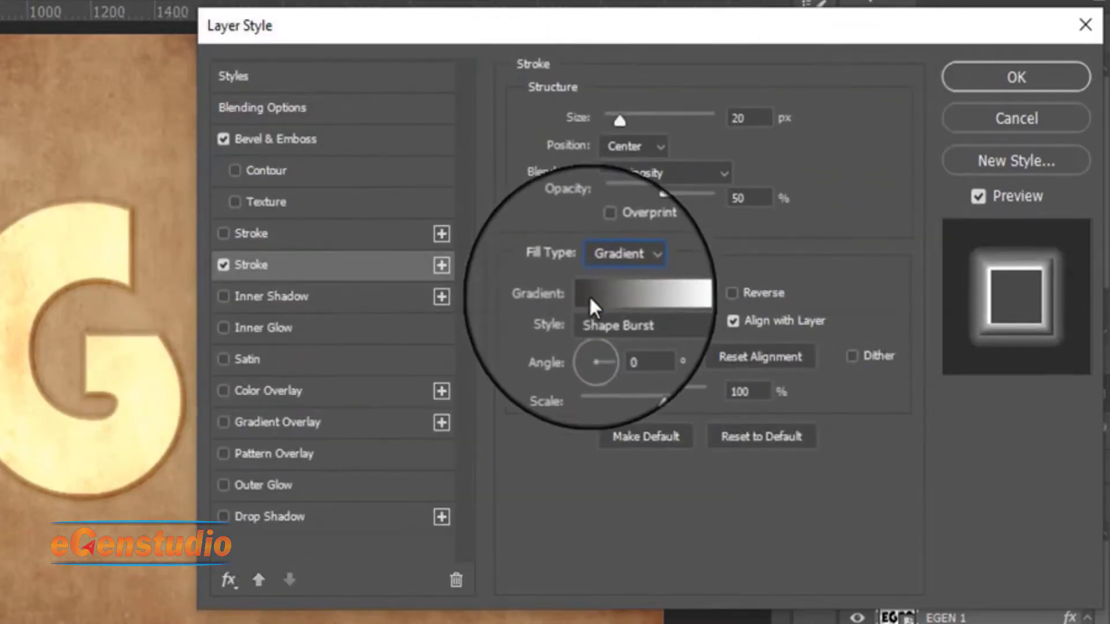
Step: Use the Shape Burst style for the stroke gradient and set its angle to 90°
left_click(707, 323)
left_click(644, 433)
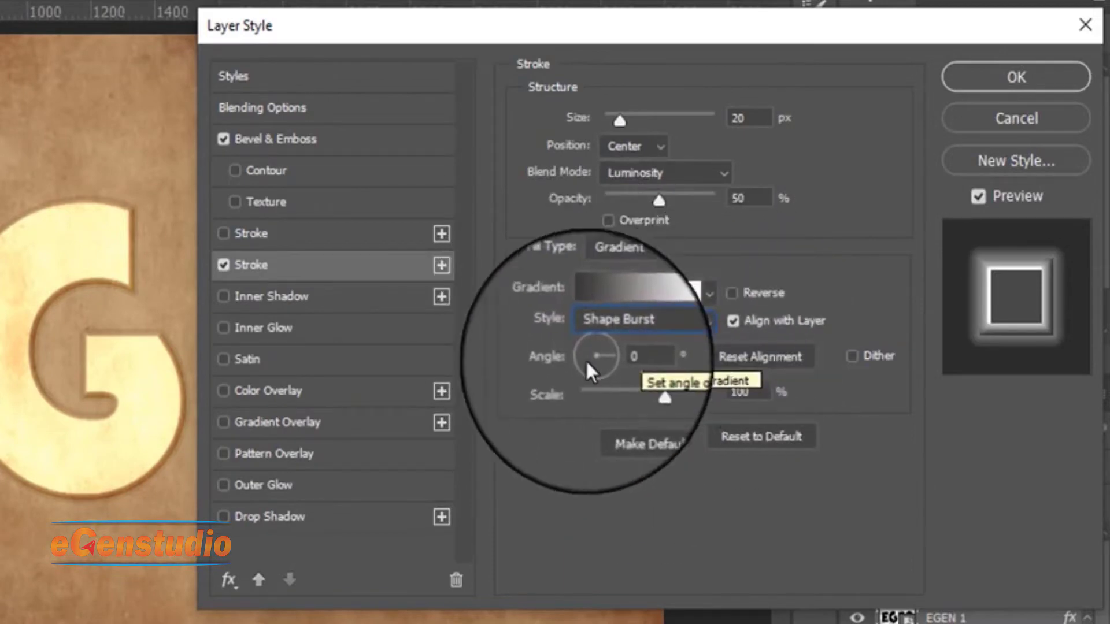
left_click(624, 357)
type("90")
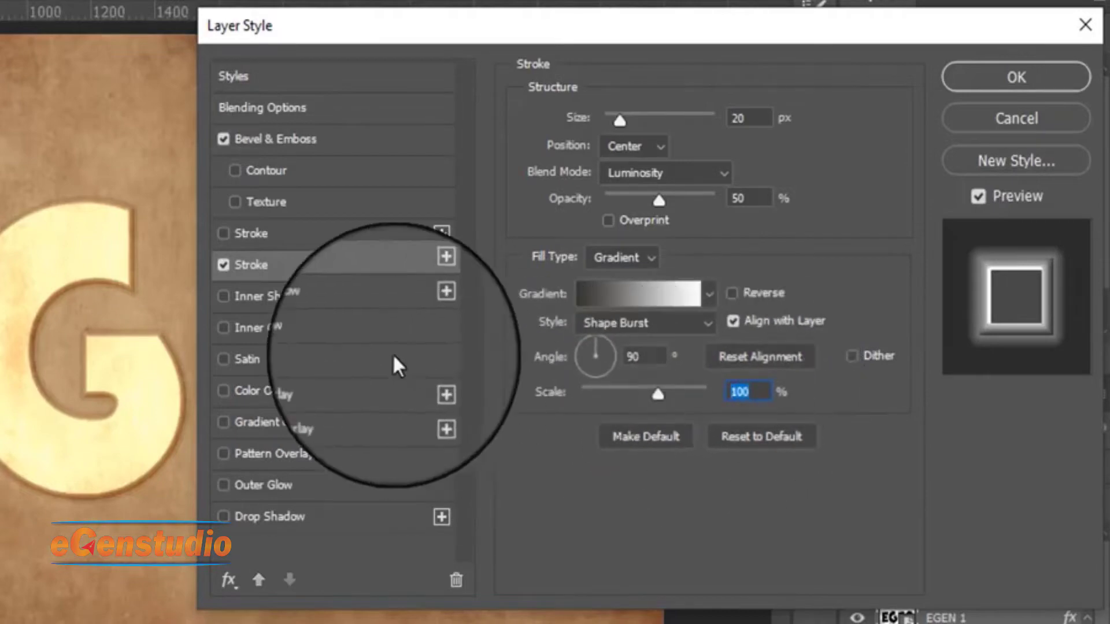
Step: Add an Inner Shadow effect with the Multiply blend mode and black (#000000) as its color
left_click(300, 297)
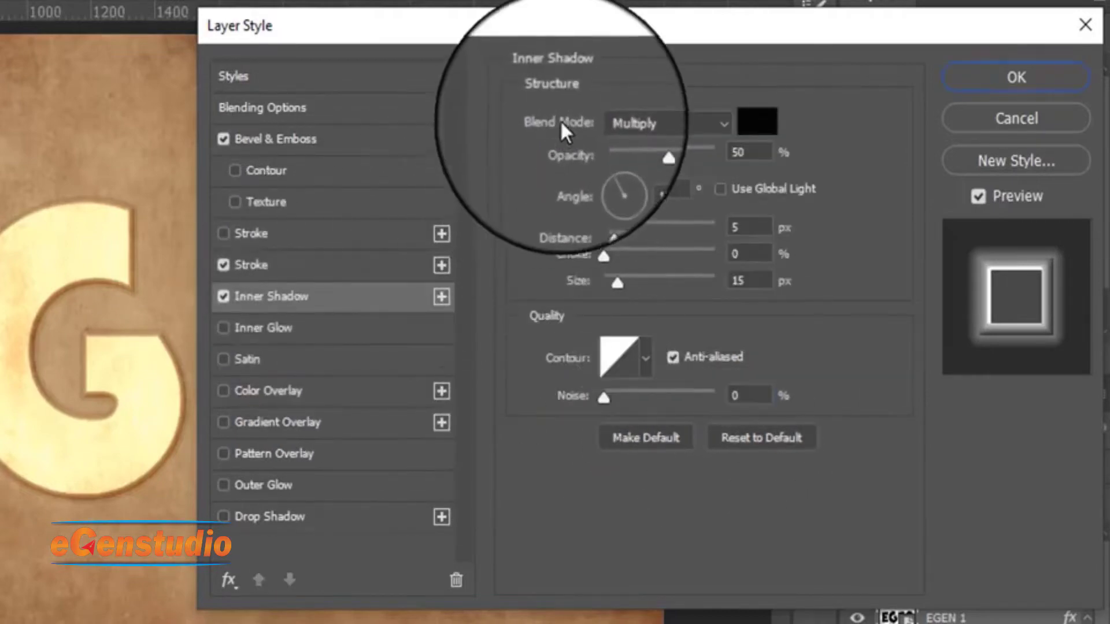
left_click(721, 124)
left_click(688, 215)
left_click(756, 122)
left_click_drag(357, 327, 310, 415)
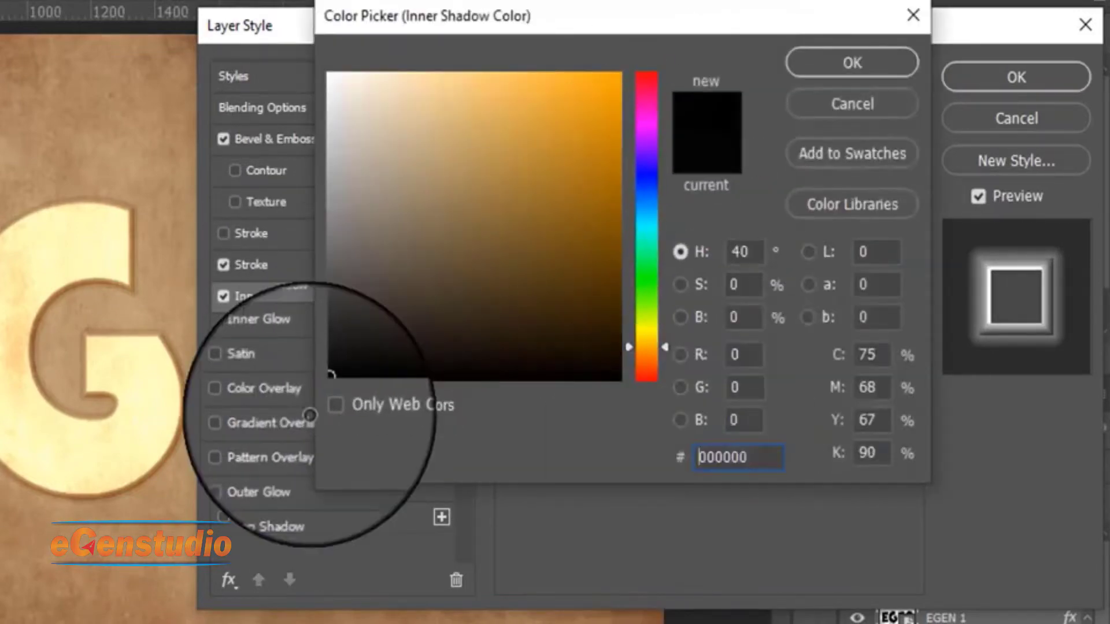
left_click(840, 65)
Step: Set the inner shadow to 70% opacity, Use Global Light, a distance of 40 px and a size of 50 px
left_click(749, 152)
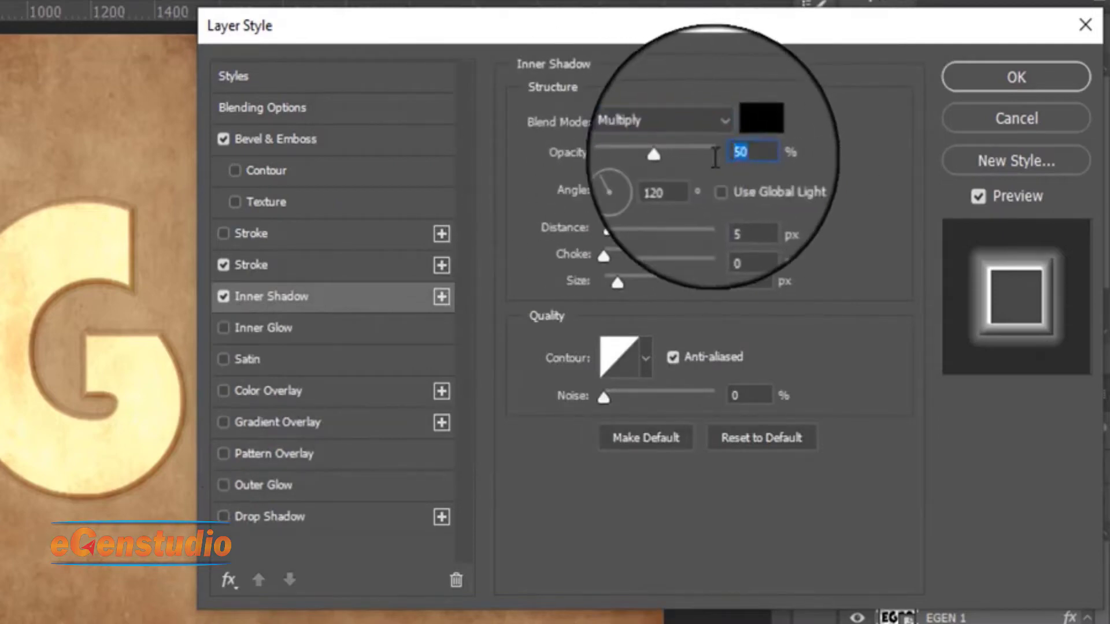
type("7")
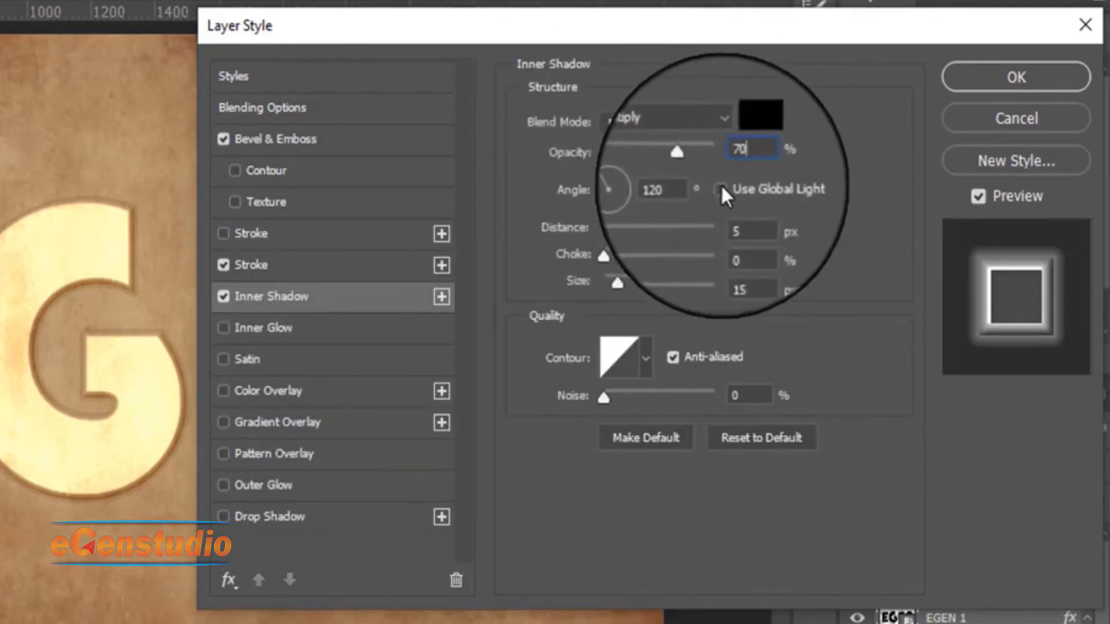
left_click(720, 189)
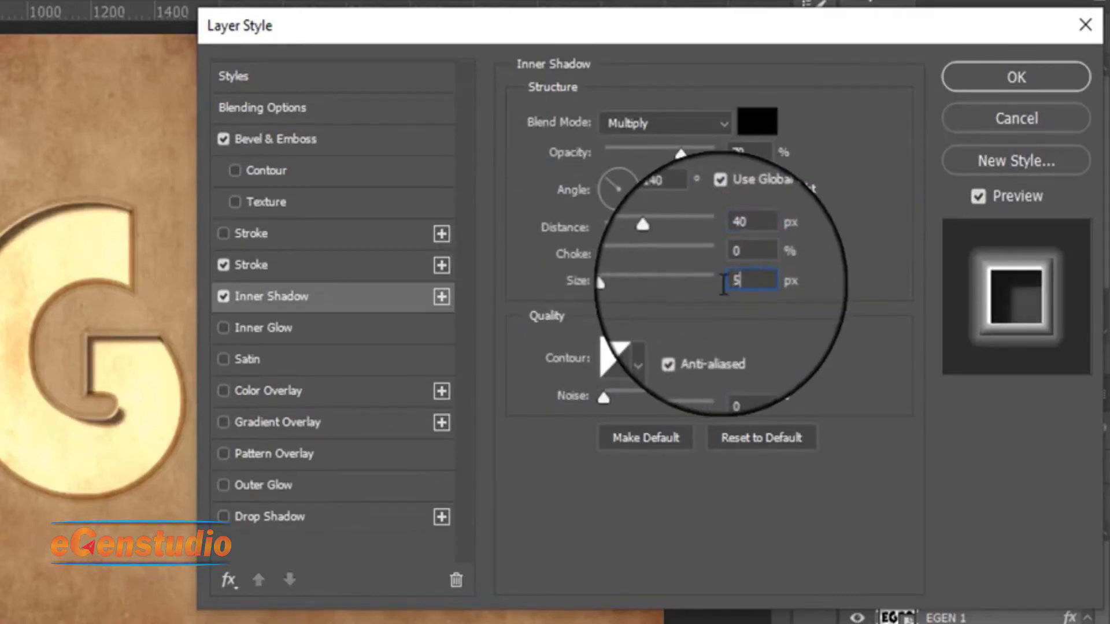
left_click(648, 302)
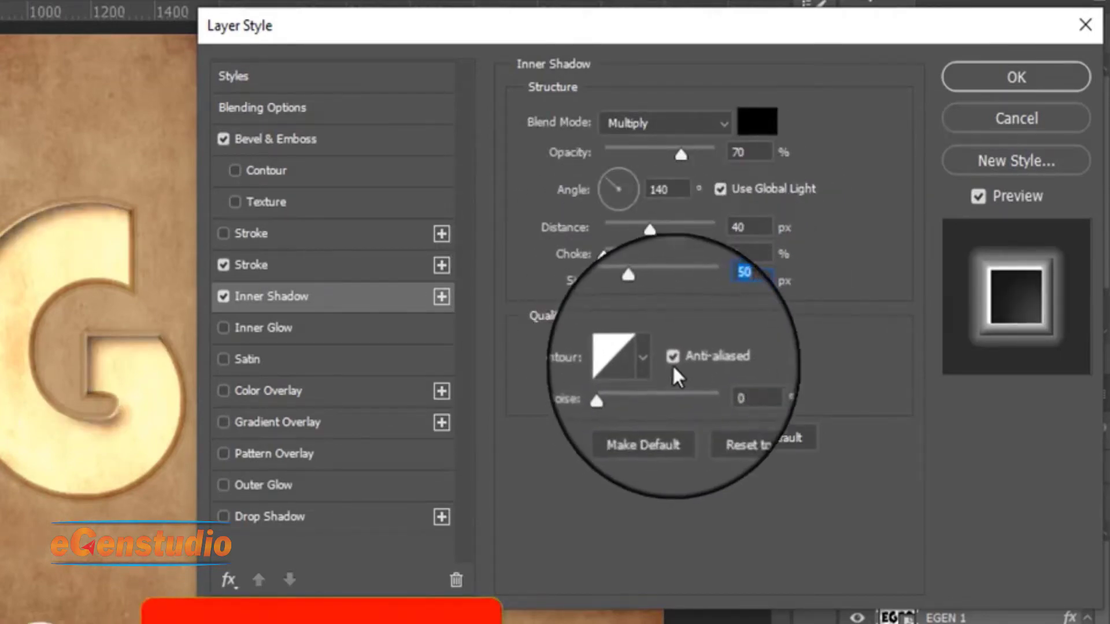
Step: Add a Satin effect with Soft Light blending, 55% opacity, a 30 px distance and a 45 px size
left_click(267, 360)
left_click(722, 122)
left_click(725, 121)
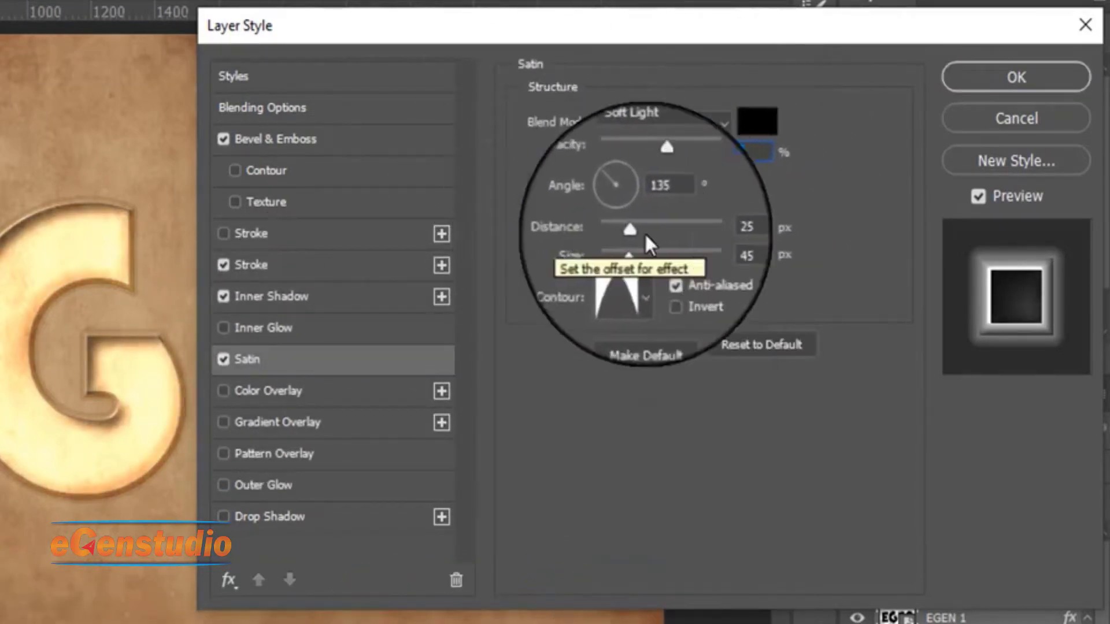
left_click(727, 230)
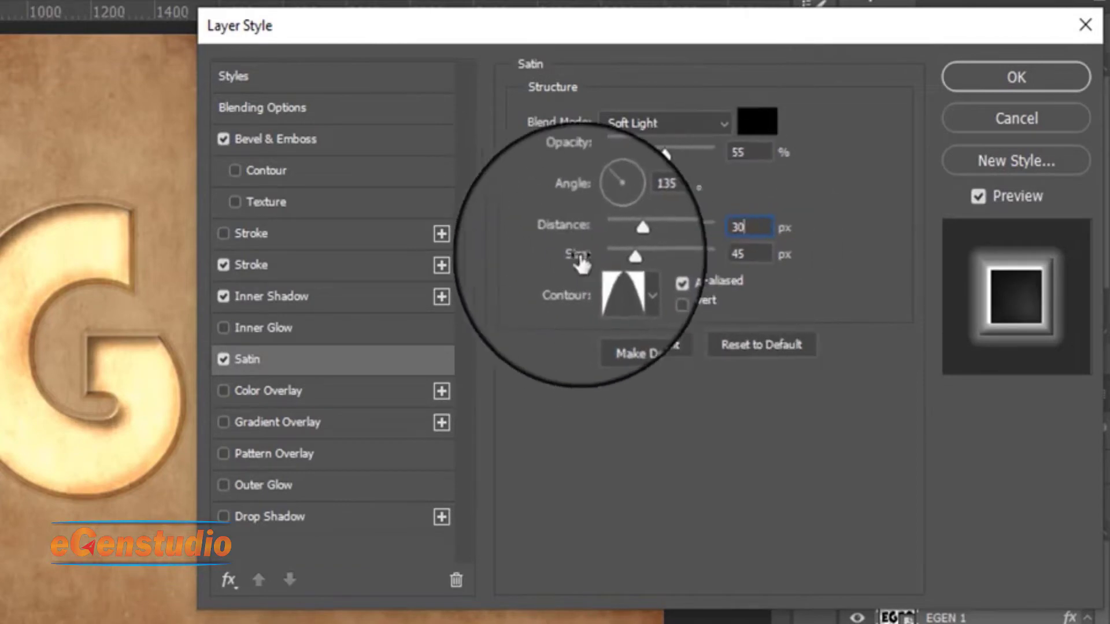
key("Tab")
left_click(646, 289)
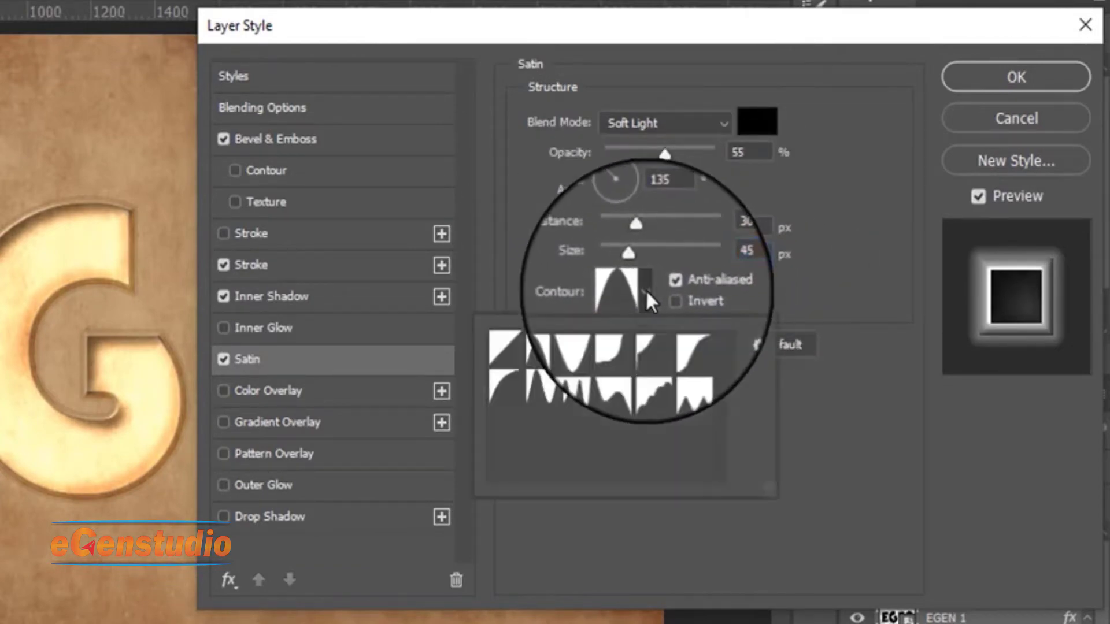
left_click(646, 289)
Step: Add a Multiply Drop Shadow at 70% opacity with a 40 px distance, 5% spread and 50 px size
left_click(304, 509)
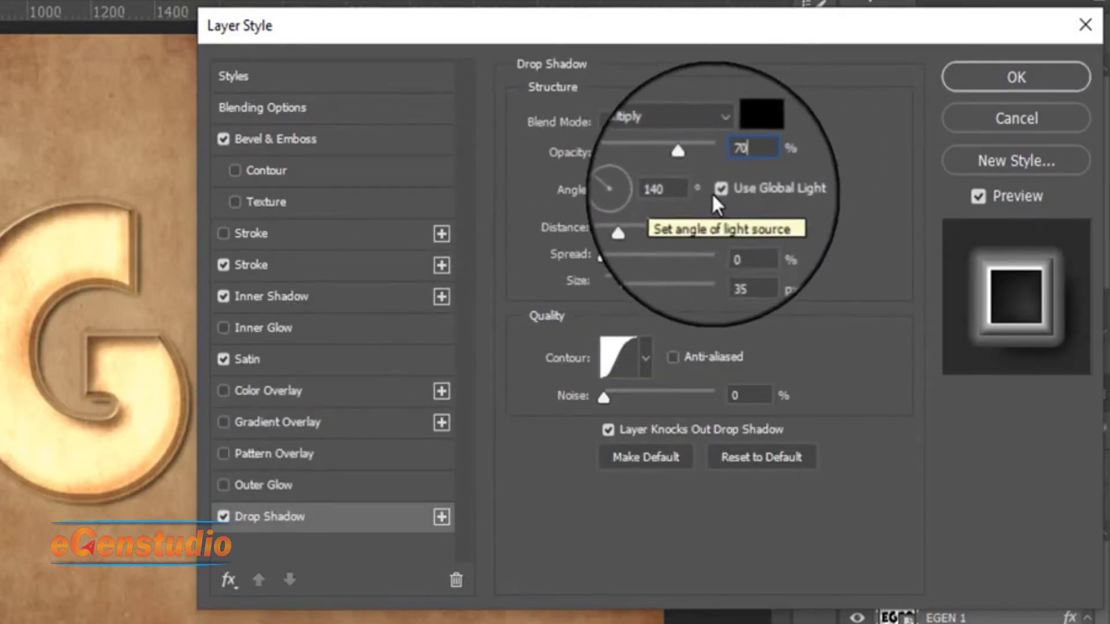
left_click(727, 228)
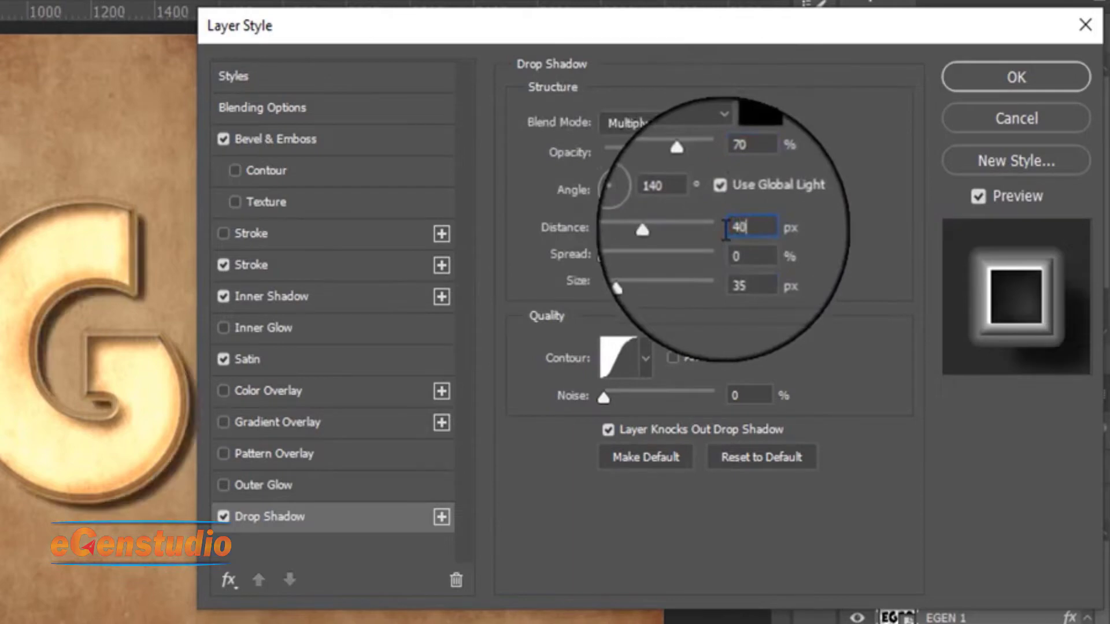
left_click_drag(753, 255, 712, 265)
type("5")
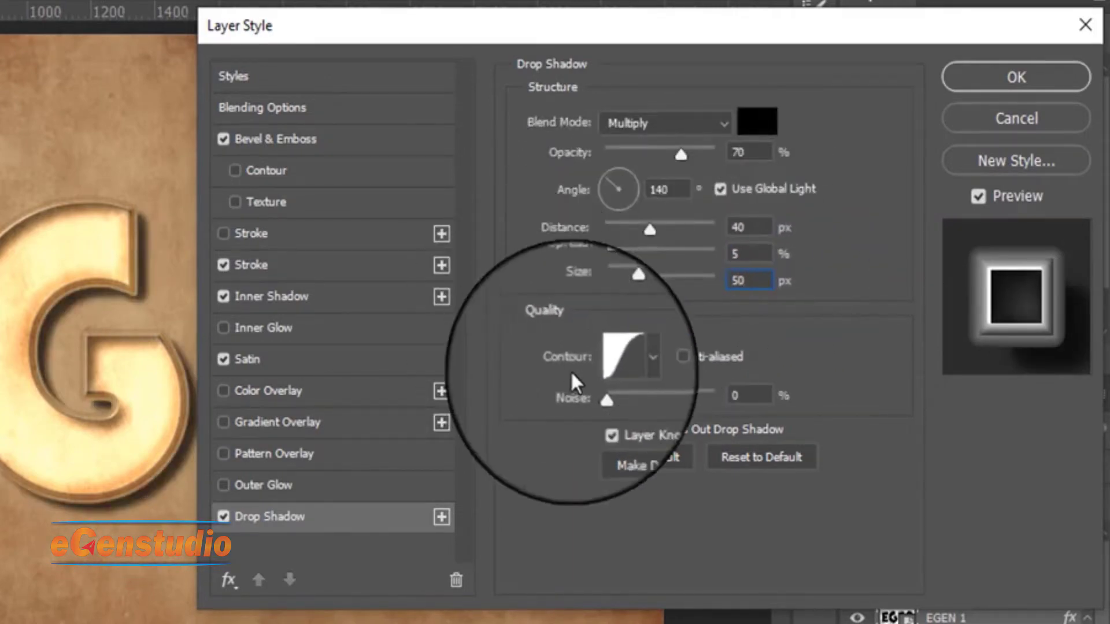
Step: Give the drop shadow an anti-aliased Linear contour and apply the layer style to the EGEN 1 layer
left_click(669, 361)
left_click(647, 363)
left_click(509, 412)
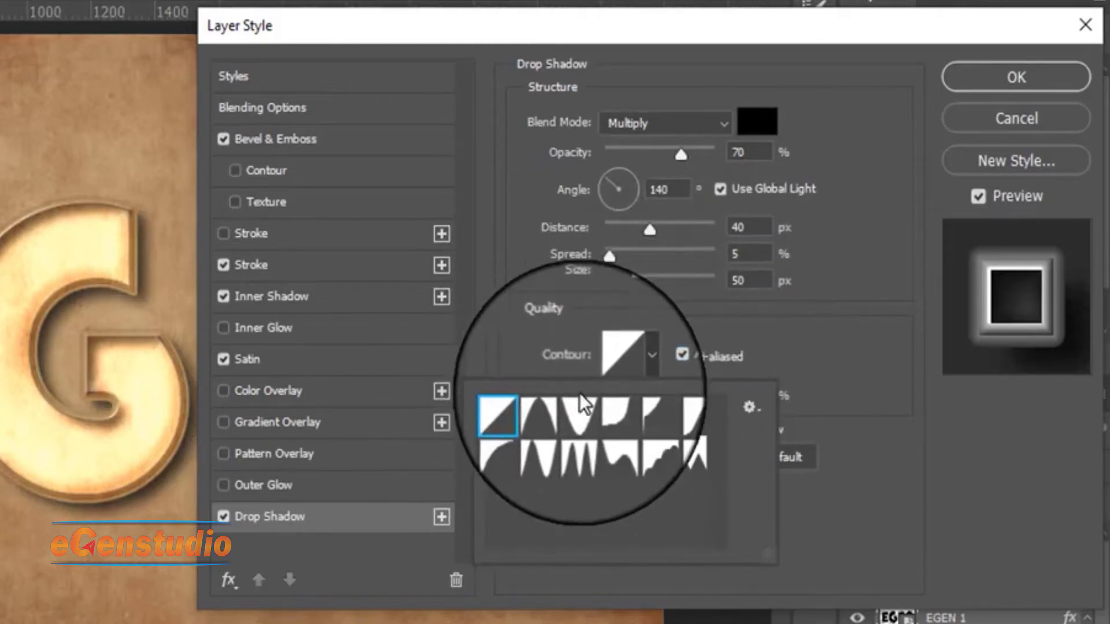
left_click(556, 368)
left_click(999, 85)
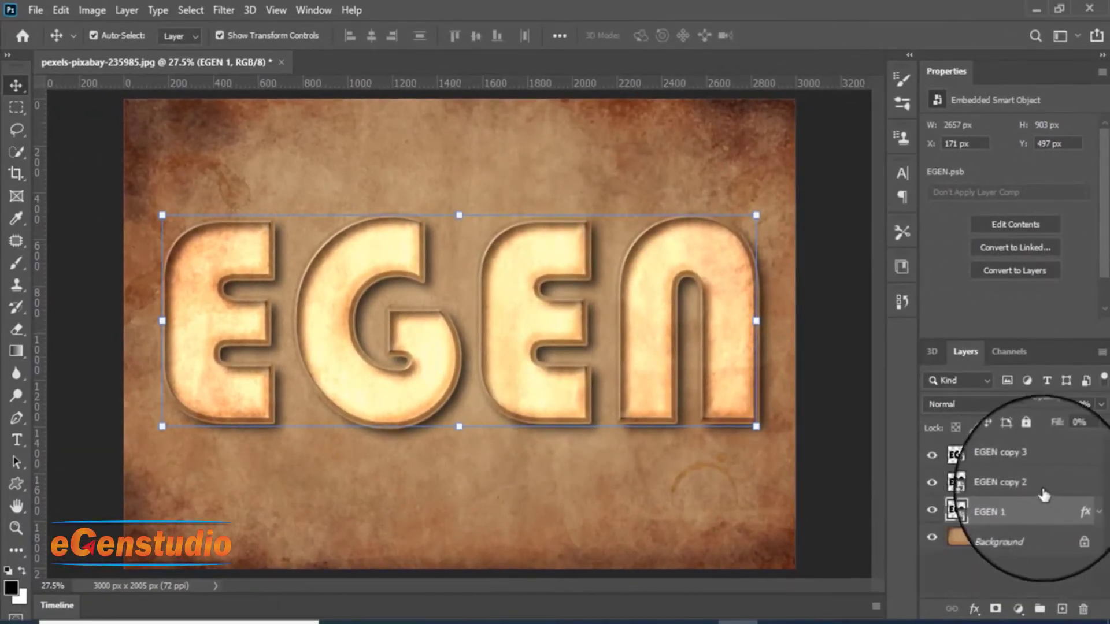
Step: Add a Bevel & Emboss effect to the EGEN copy 2 layer with the Stroke Emboss style and Smooth technique
left_click(1042, 491)
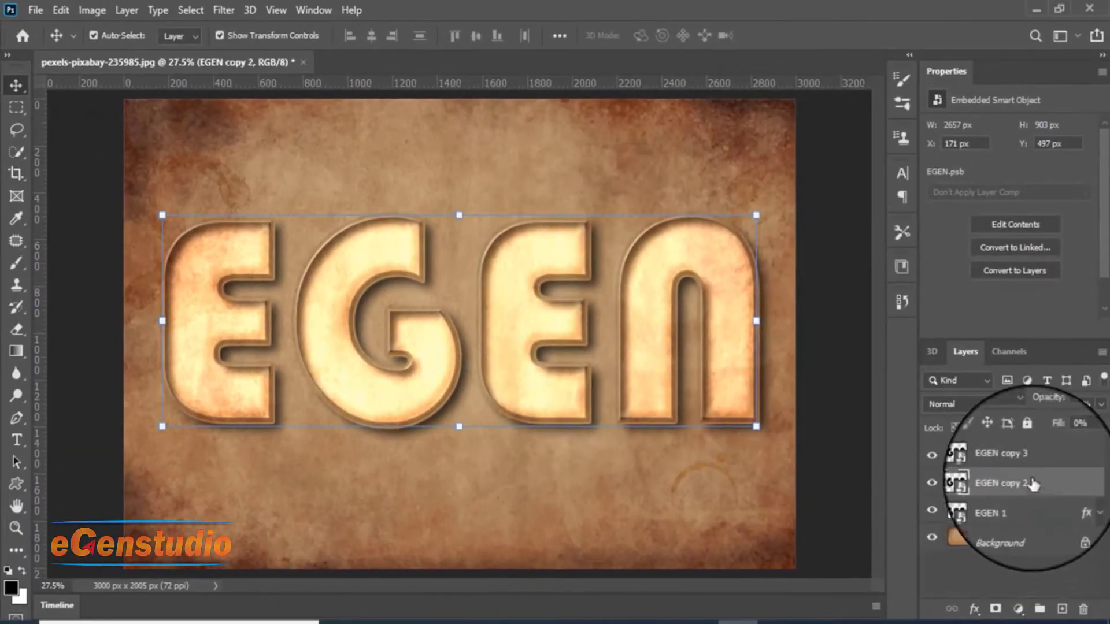
left_click(974, 609)
left_click(1000, 466)
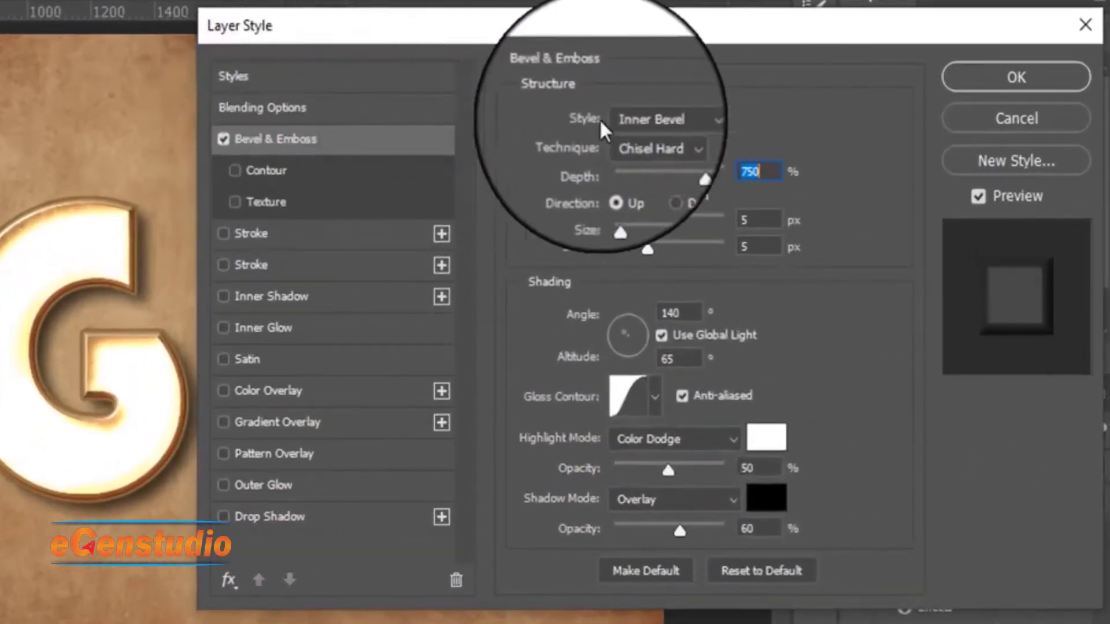
left_click(607, 121)
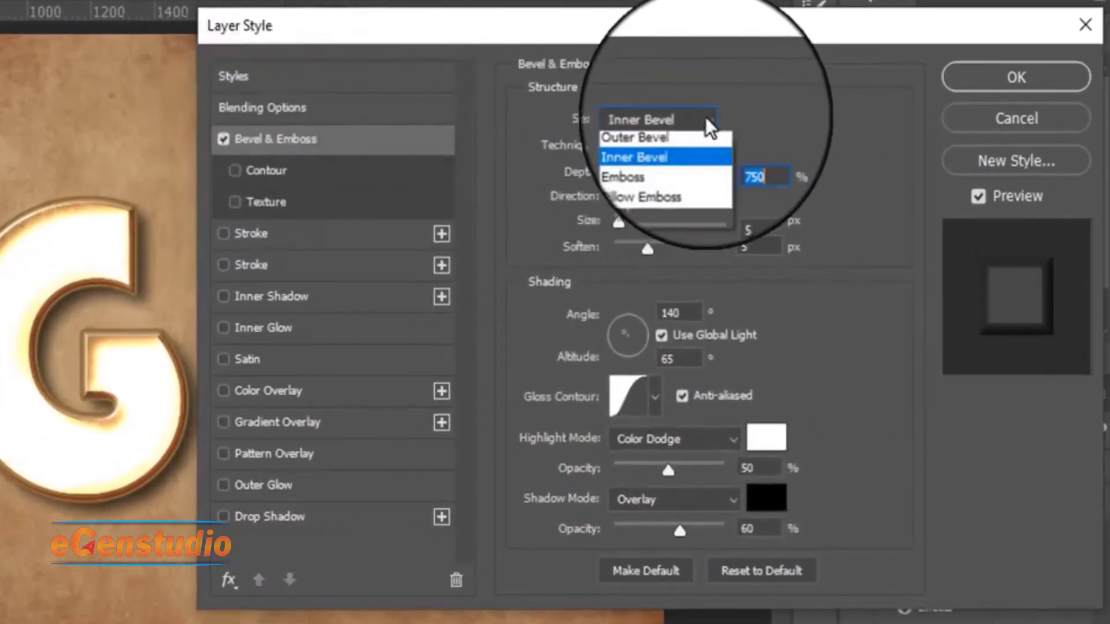
left_click(659, 213)
left_click(653, 145)
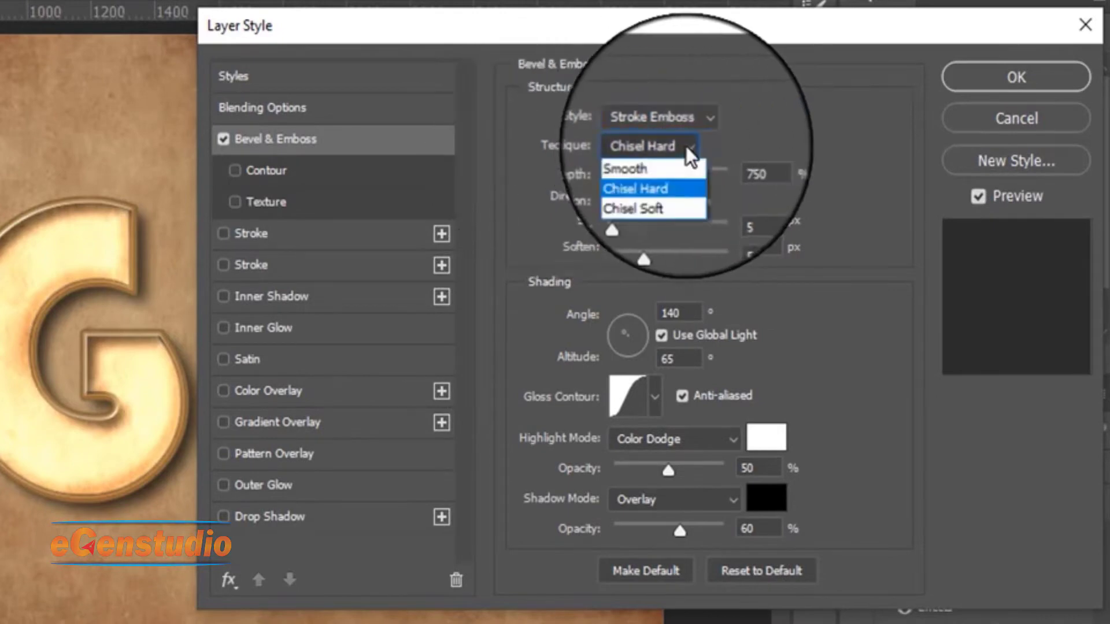
left_click(639, 163)
Step: Set the bevel to 80% depth, 20 px size and 0 px soften, with Use Global Light off, a 120° angle and 25° altitude
left_click(688, 176)
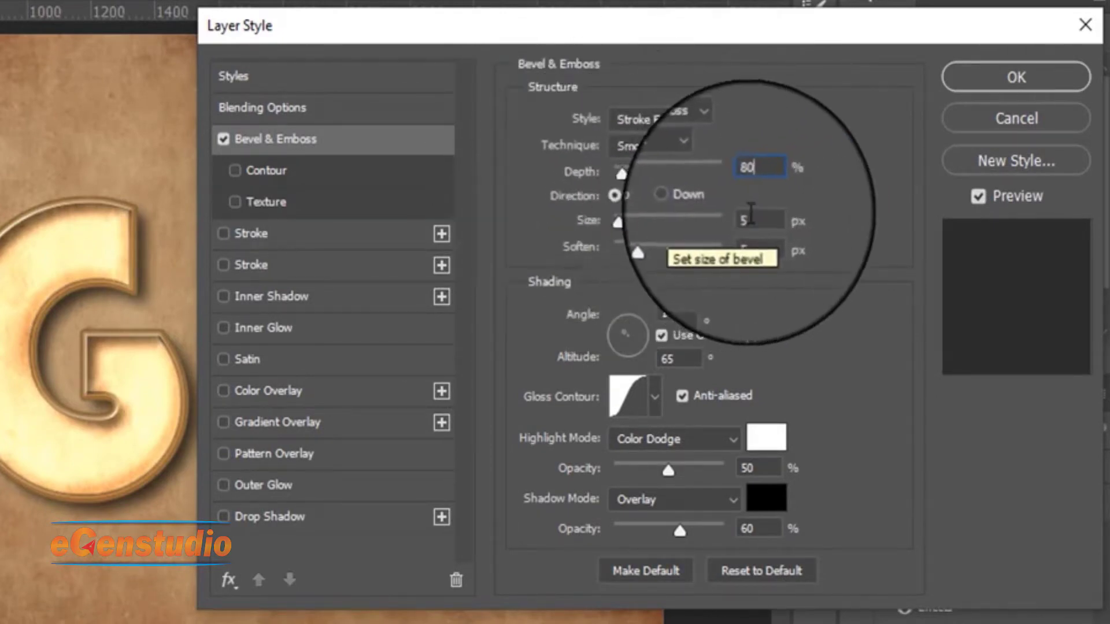
left_click(731, 249)
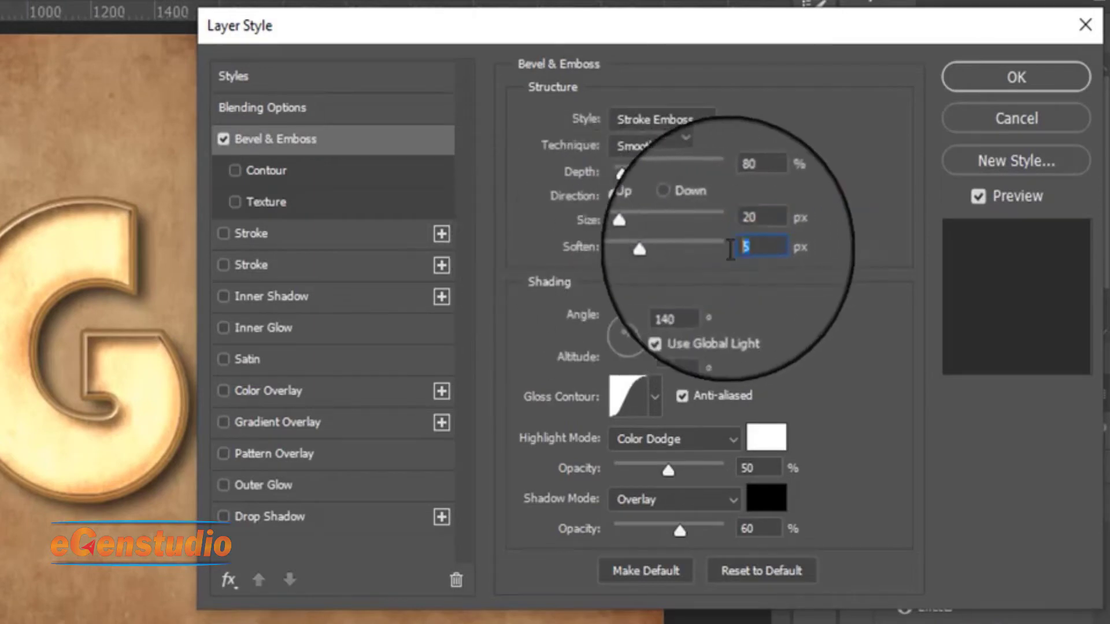
left_click(661, 337)
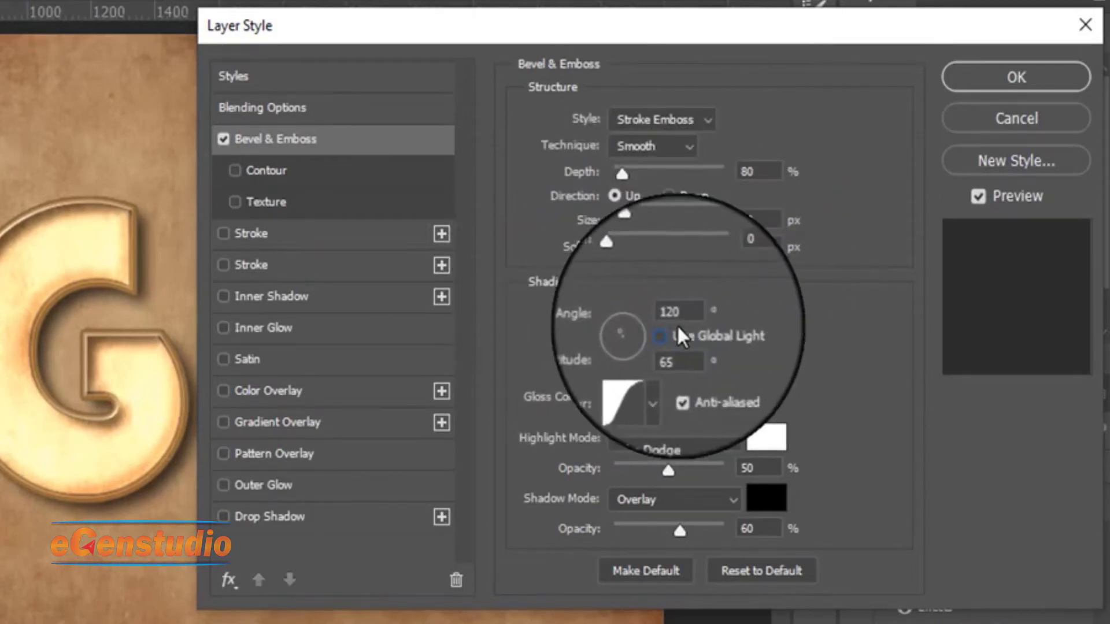
left_click(673, 359)
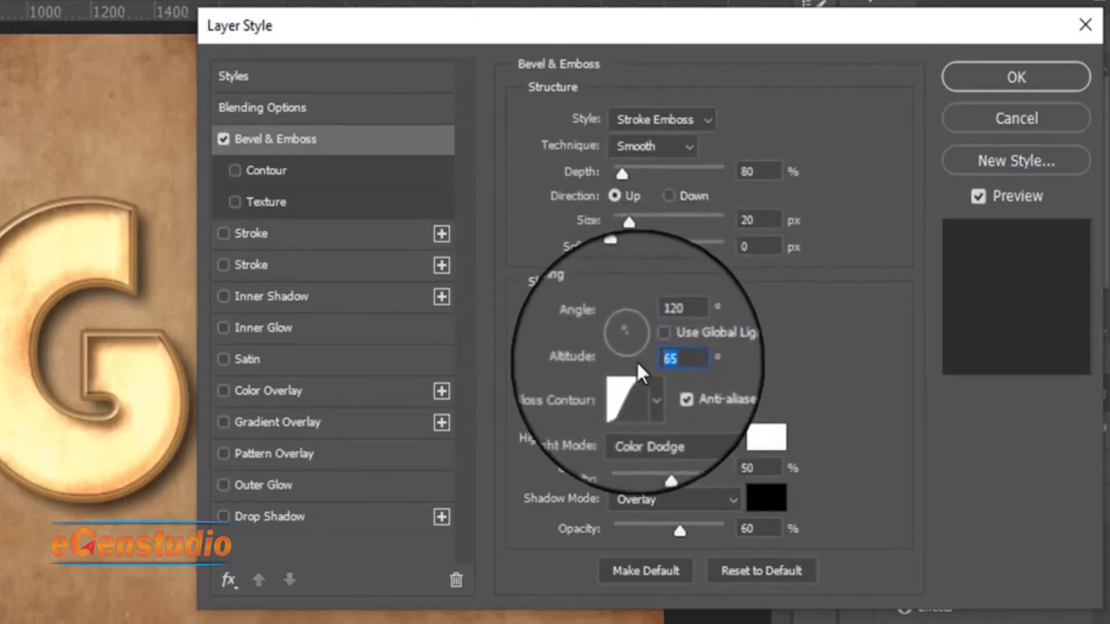
type("25")
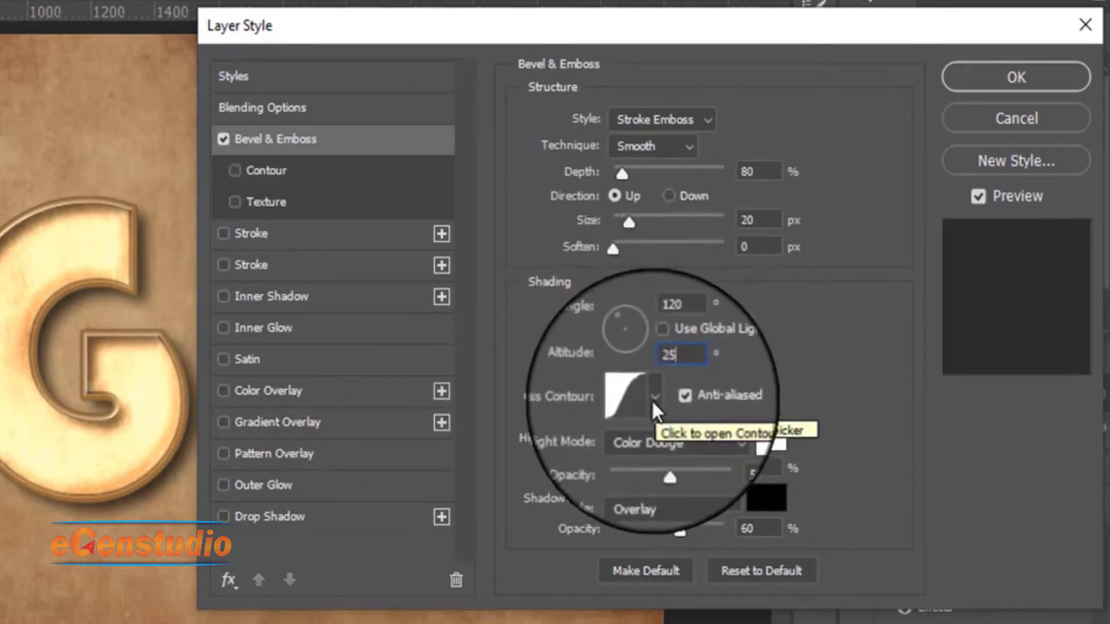
Step: Choose the Ring gloss contour and set the bevel's highlight opacity to 60% and its shadow to Multiply at 50% opacity
left_click(652, 401)
double_click(556, 488)
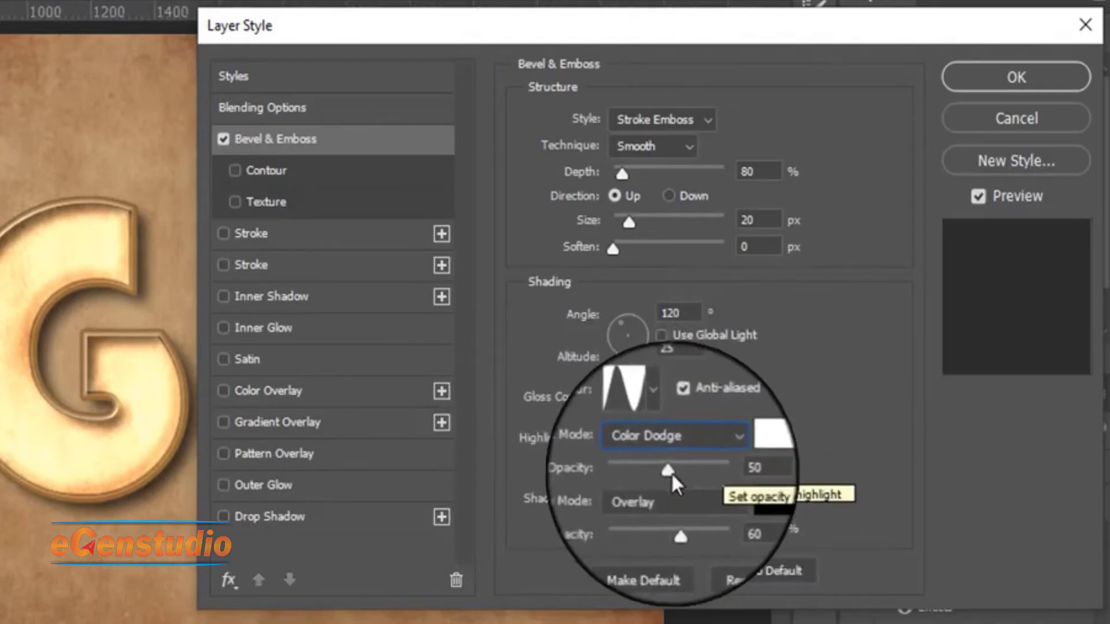
left_click(742, 469)
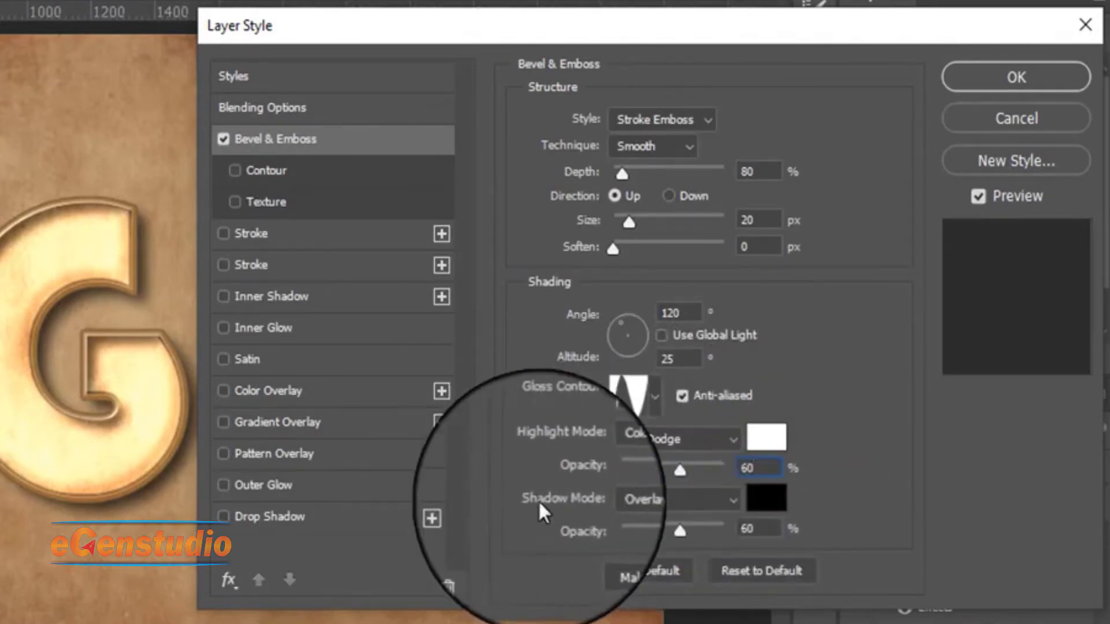
left_click(732, 499)
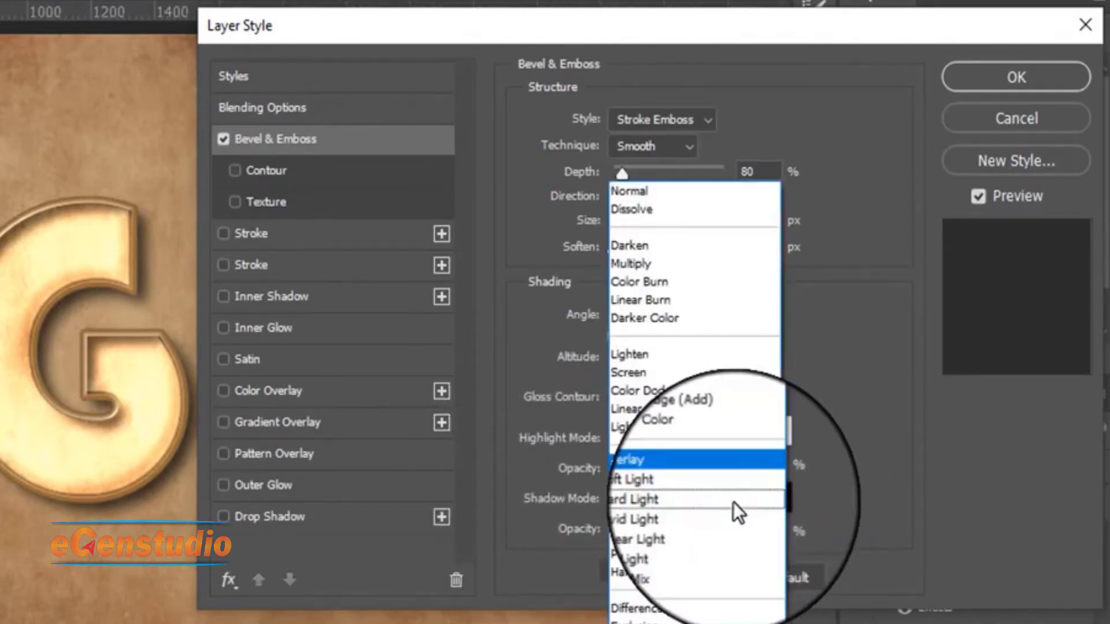
left_click(670, 256)
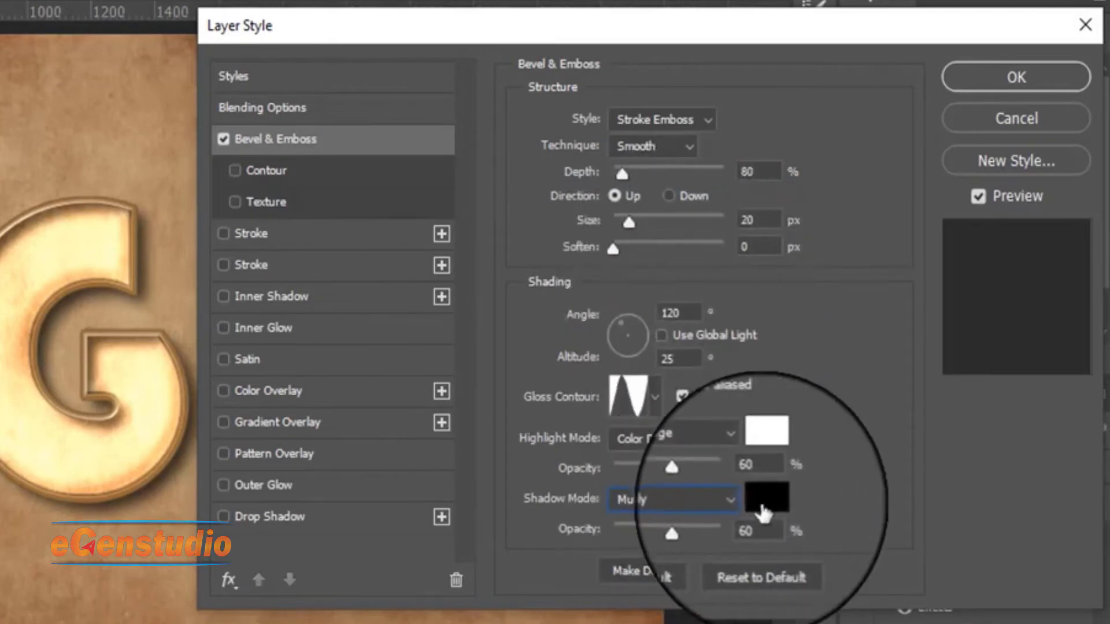
left_click(728, 530)
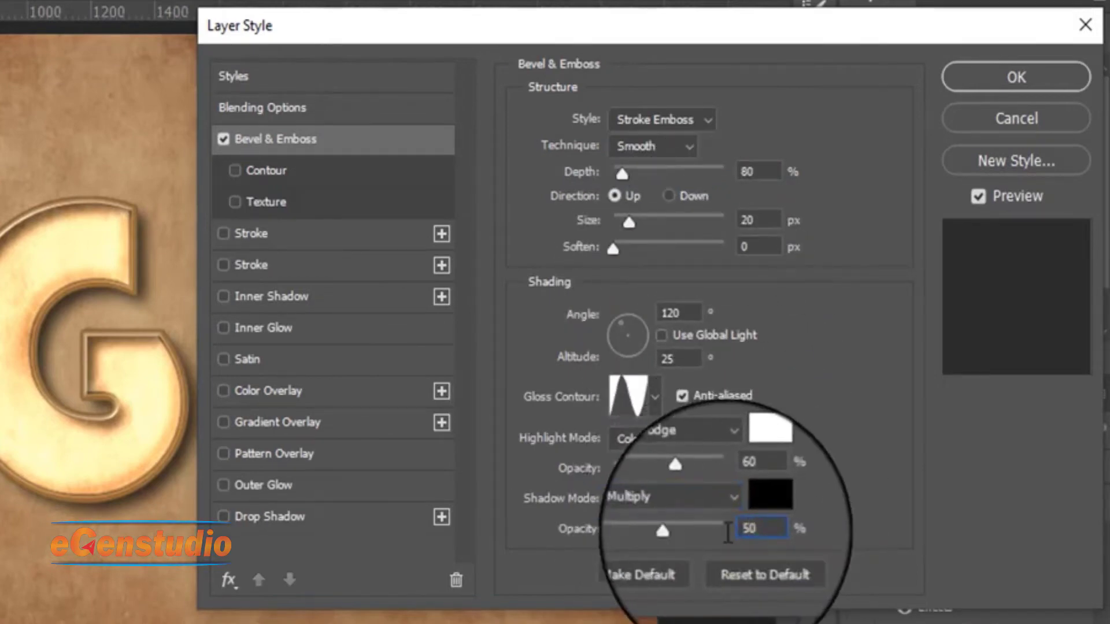
Step: Enable the bevel's Contour option and choose the Gaussian contour for it
left_click(369, 182)
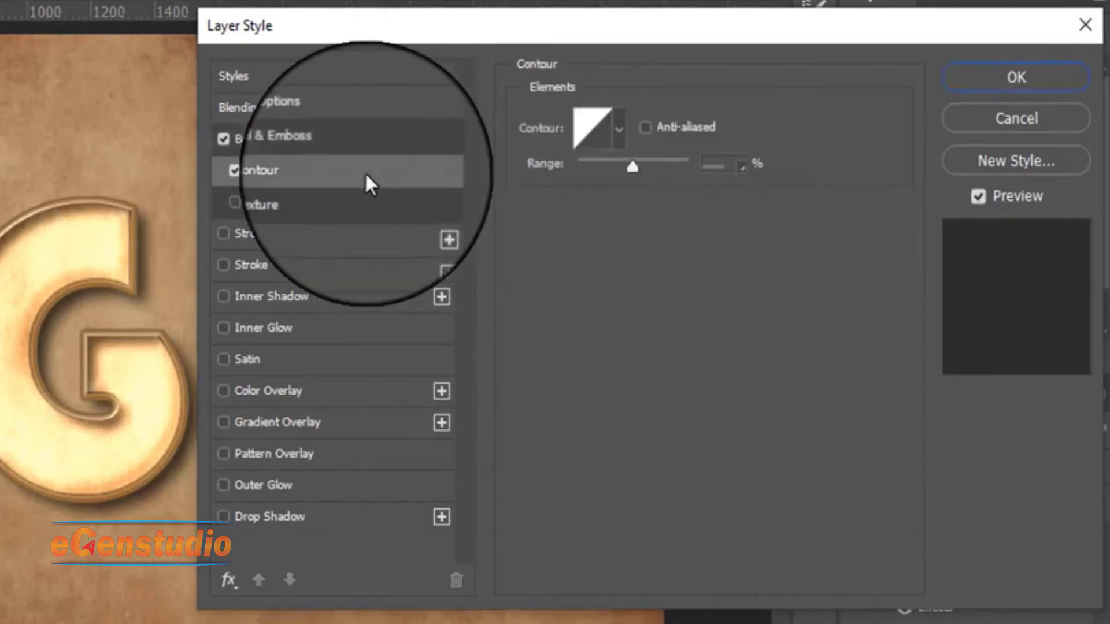
left_click(615, 125)
left_click(668, 184)
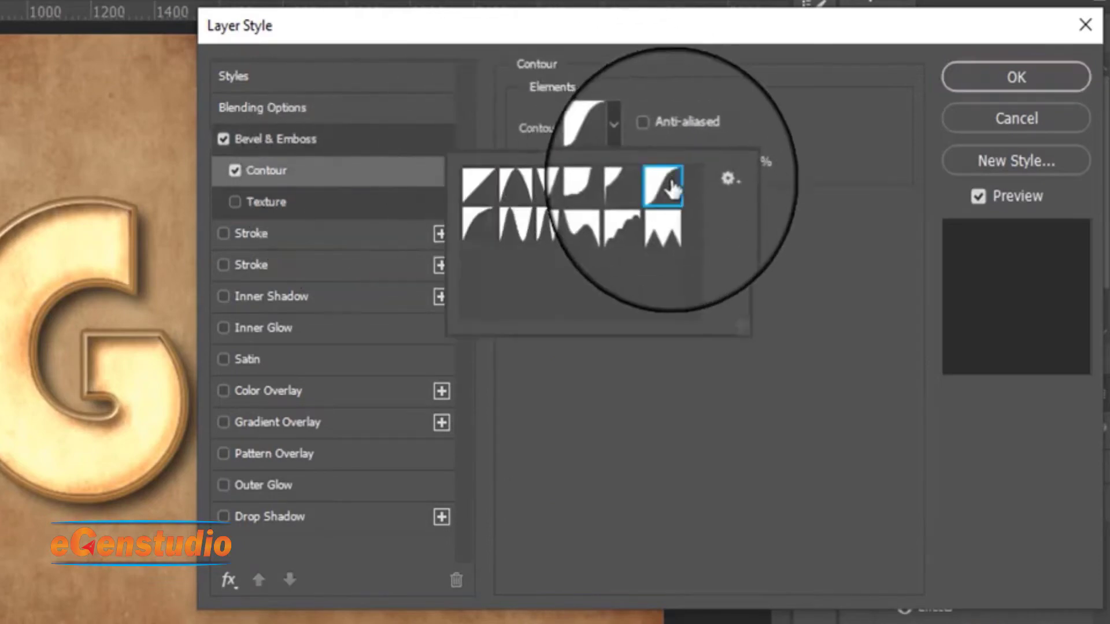
left_click(739, 122)
Step: Add a 10 px Stroke effect positioned outside with the Normal blend mode
left_click(286, 266)
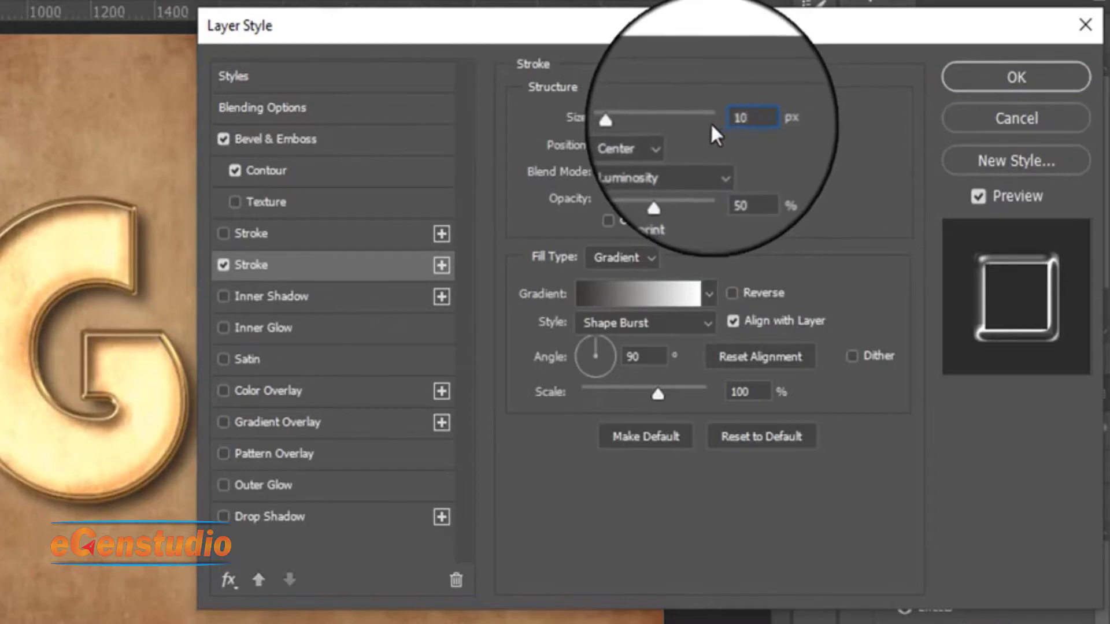
left_click(633, 148)
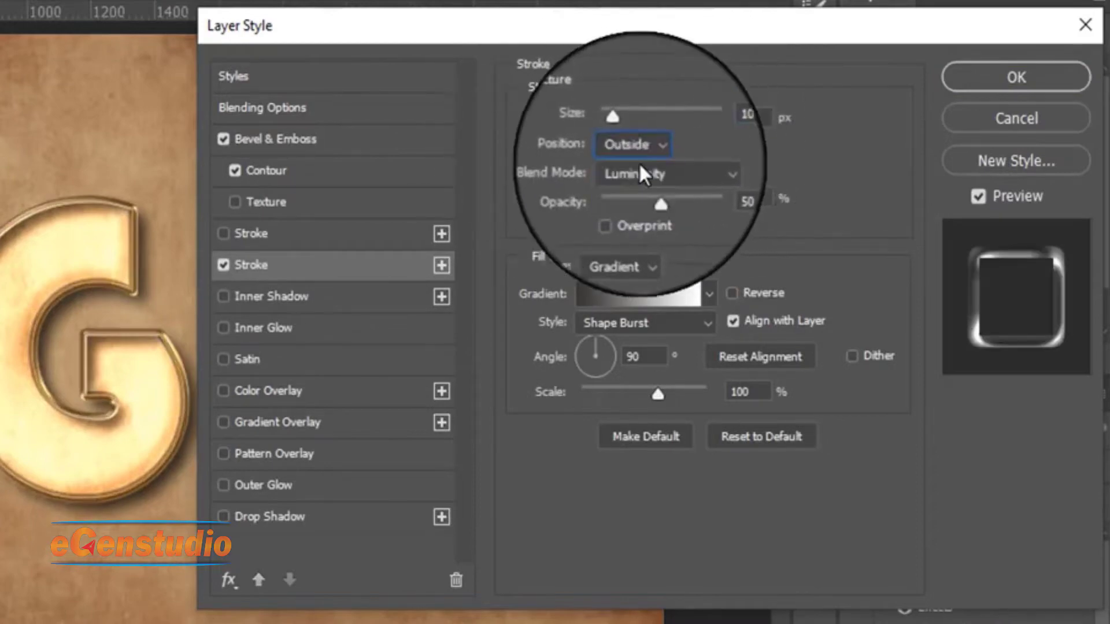
left_click(726, 169)
left_click(671, 191)
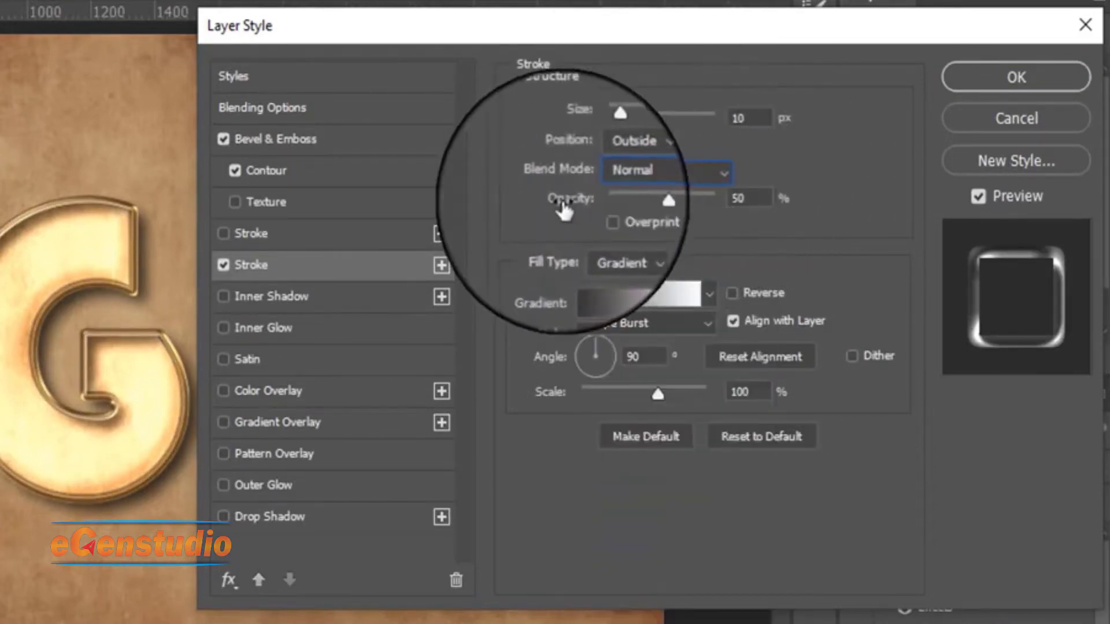
Step: Change the first color stop of the stroke's gradient to gray #575553
left_click(658, 305)
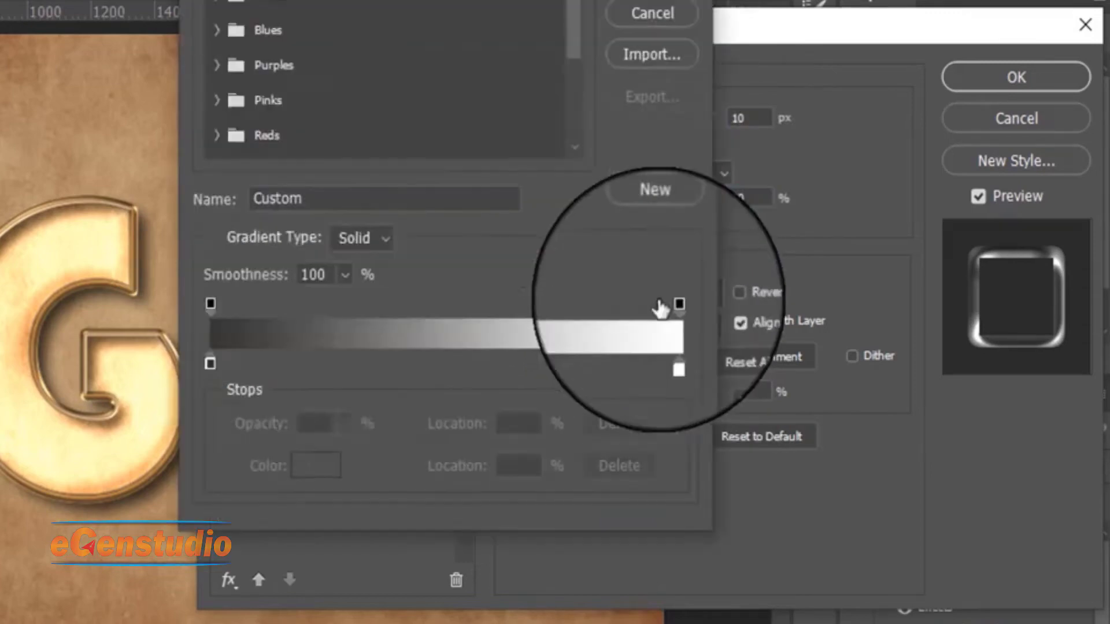
left_click(210, 363)
left_click(302, 465)
left_click(339, 275)
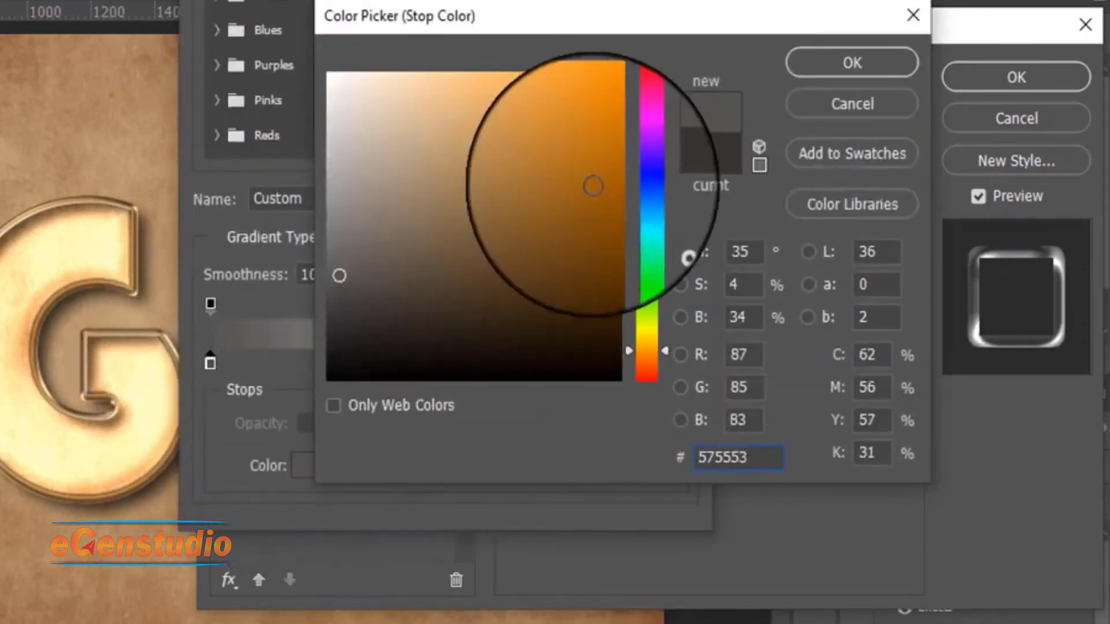
left_click(832, 65)
left_click(658, 0)
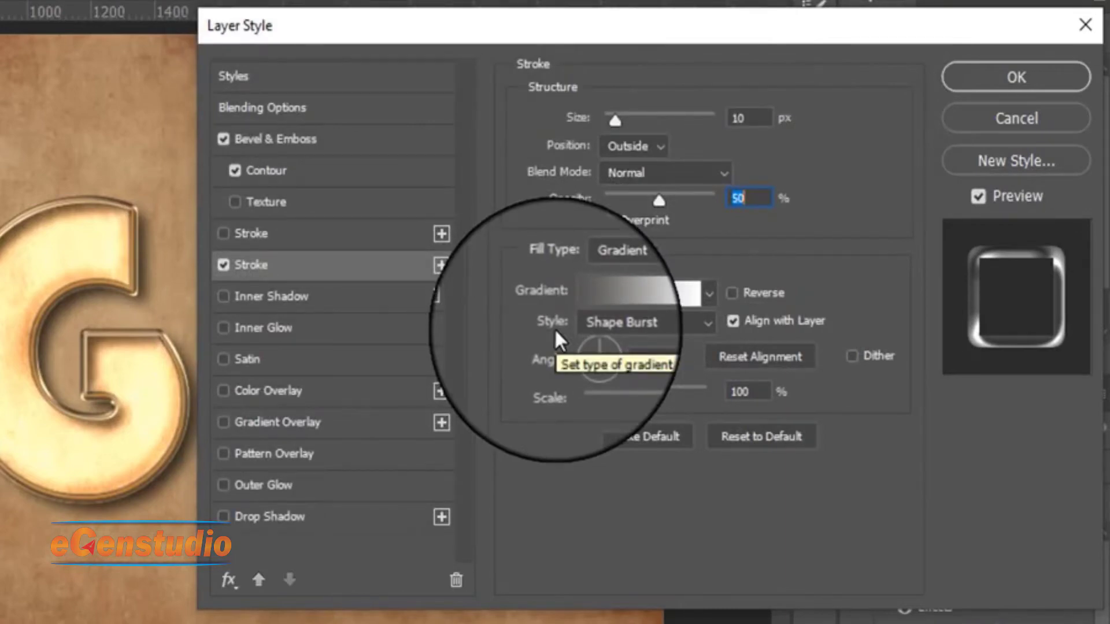
Step: Keep the Shape Burst style for the stroke gradient and set its angle to 0°
left_click(710, 323)
left_click(710, 322)
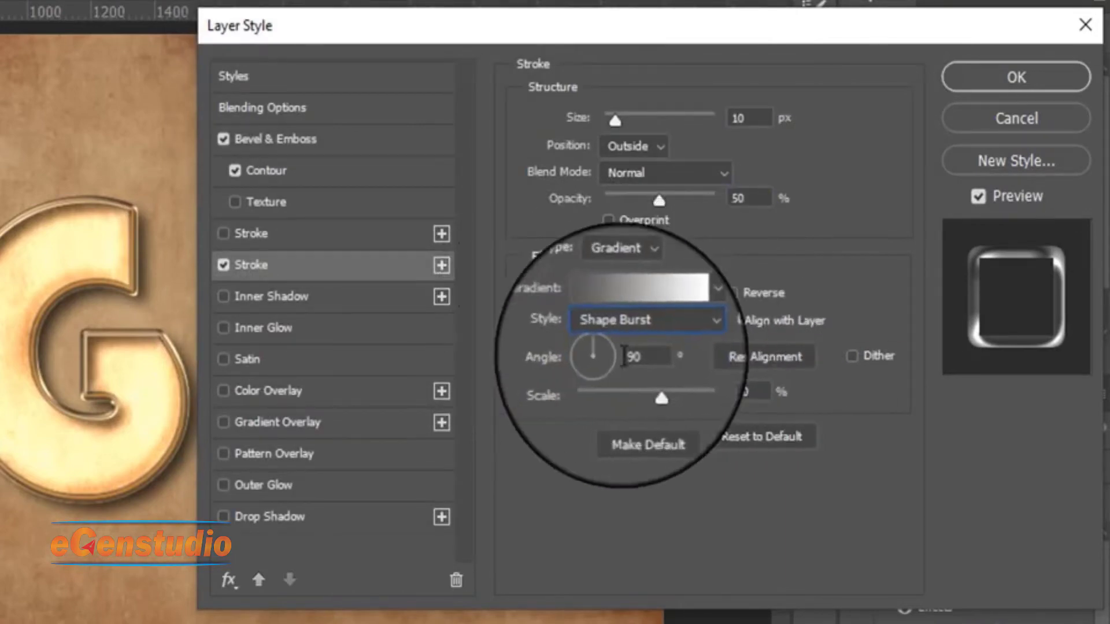
double_click(624, 356)
type("0")
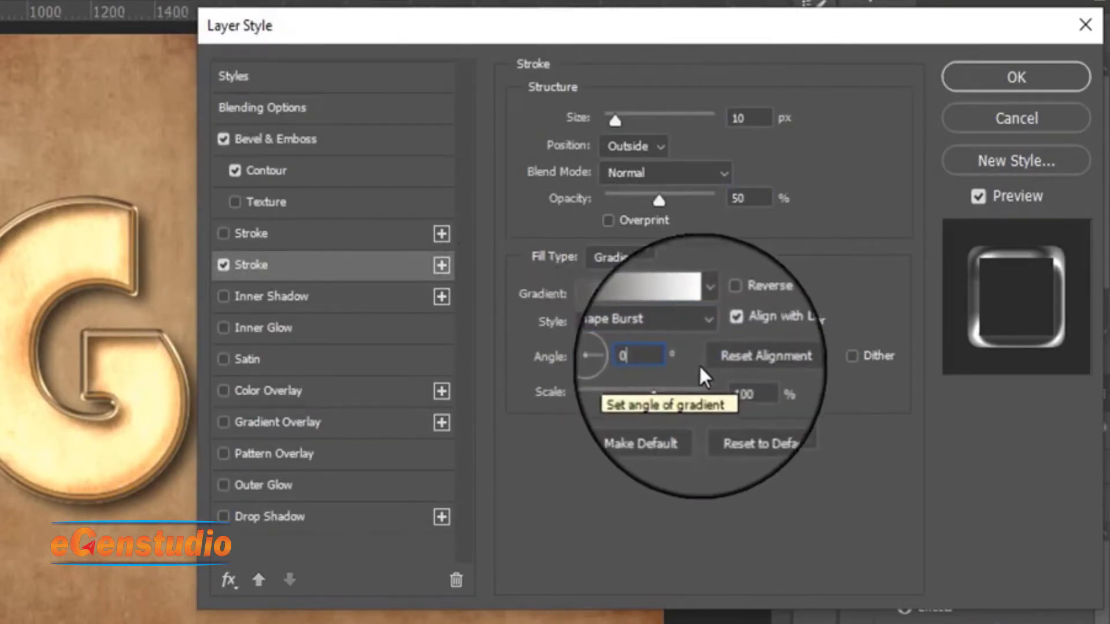
Step: Add an Inner Shadow effect with the Multiply blend mode at 50% opacity
left_click(272, 300)
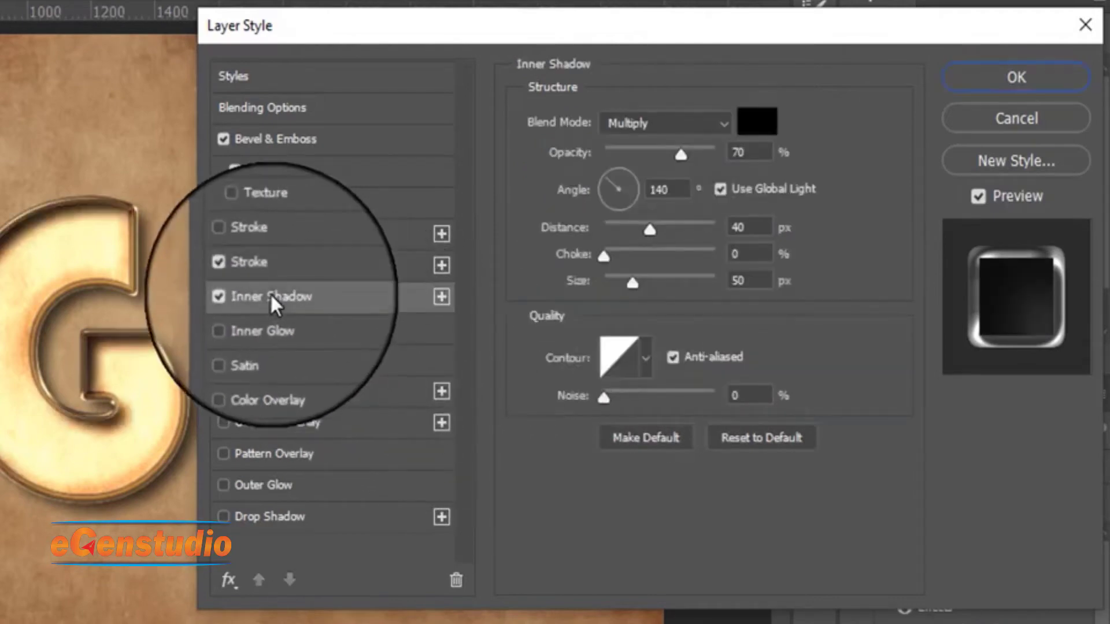
left_click(722, 123)
left_click(721, 123)
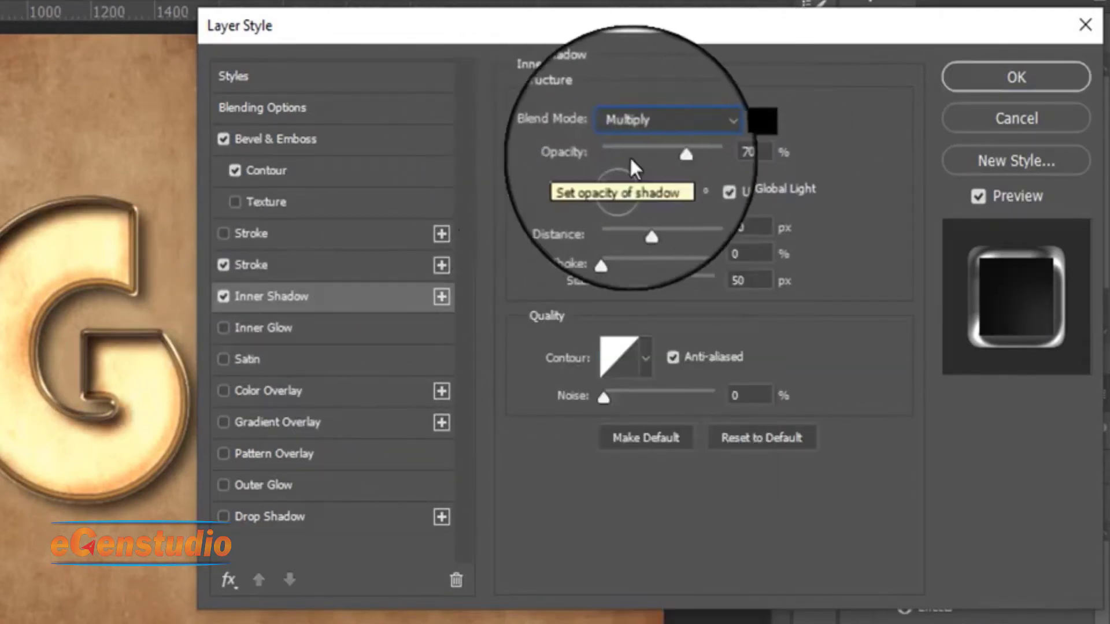
double_click(727, 153)
type("50")
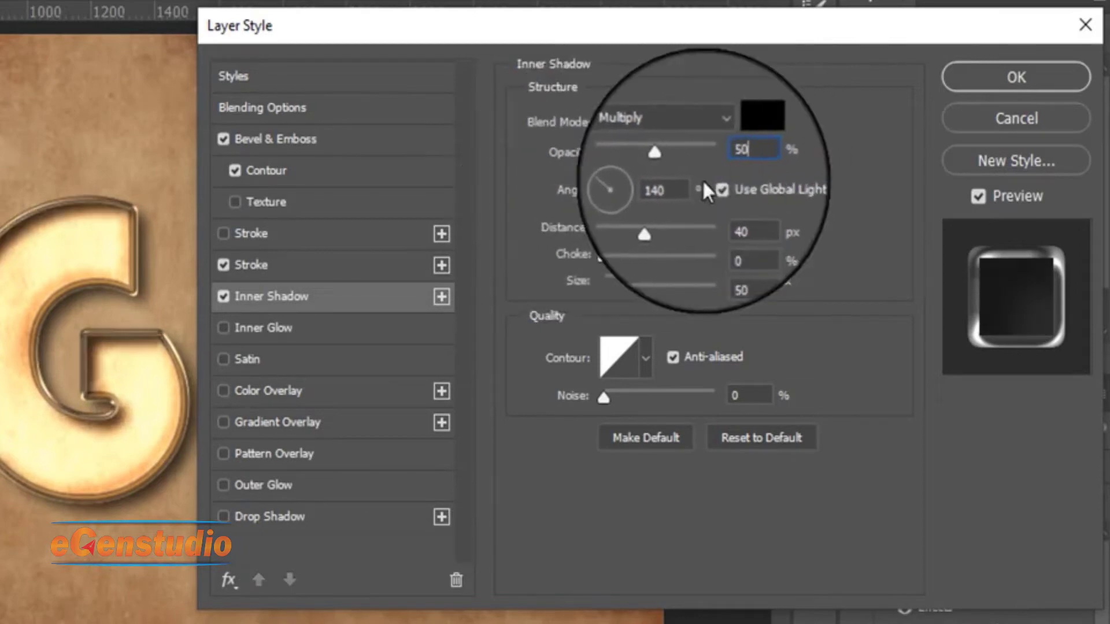
Step: Detach the inner shadow from global light and set its distance to 10 px, choke to 0% and size to 20 px, then apply the styles
left_click(720, 190)
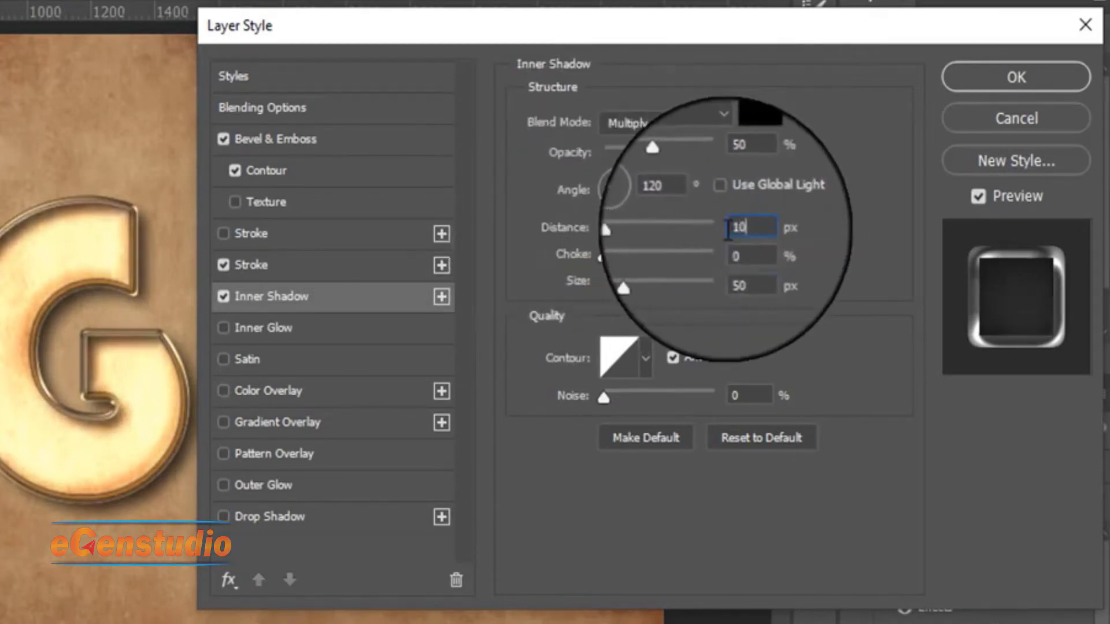
key("Tab")
key("Tab")
type("20")
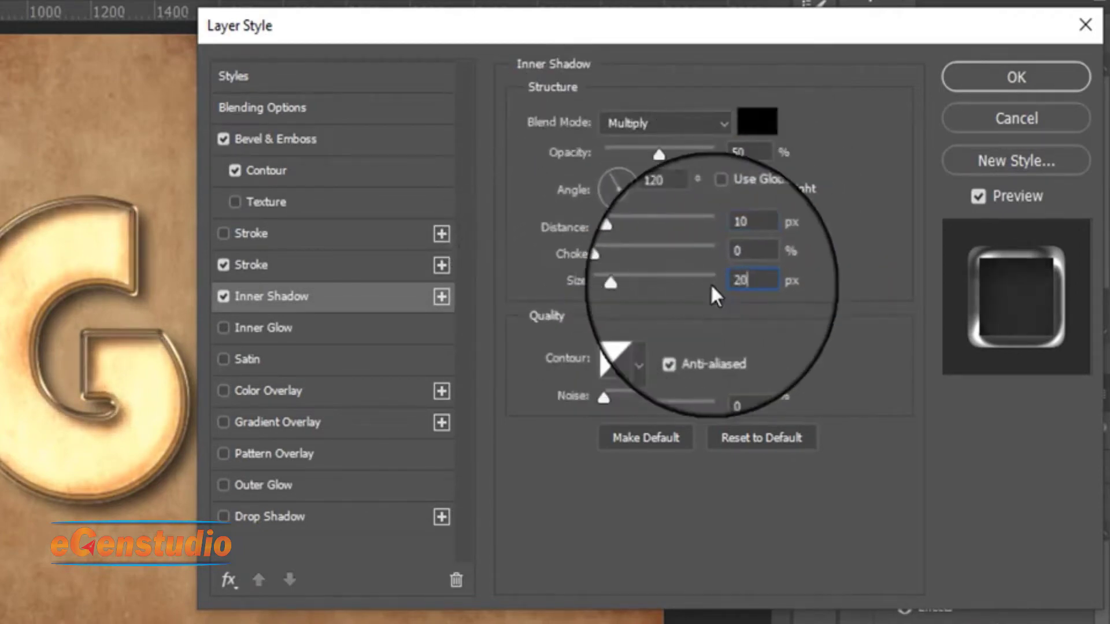
left_click(645, 360)
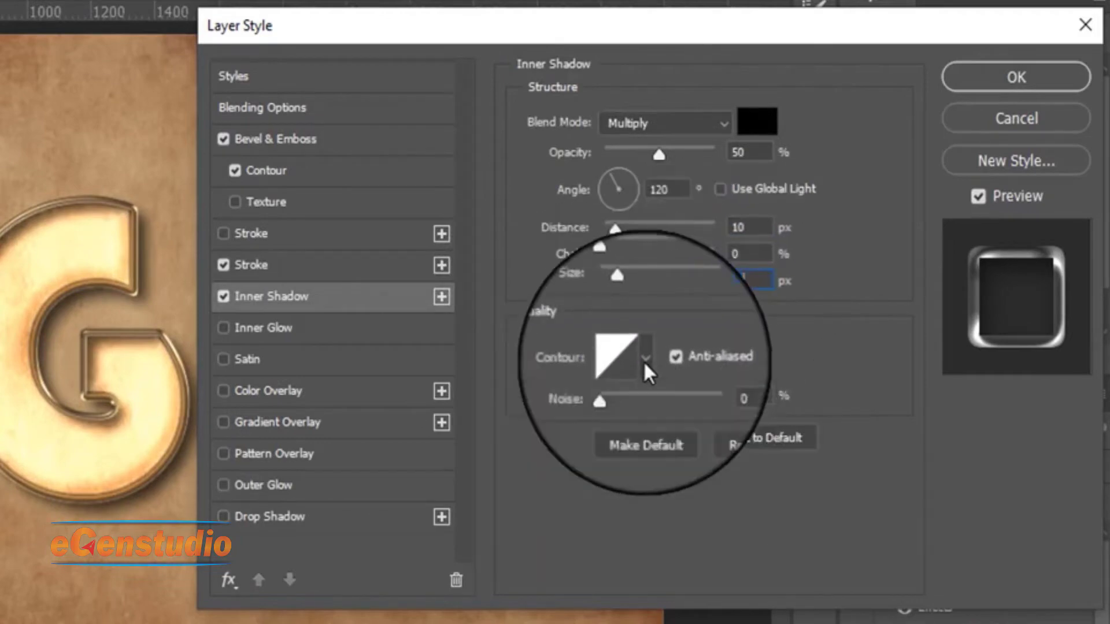
left_click(976, 77)
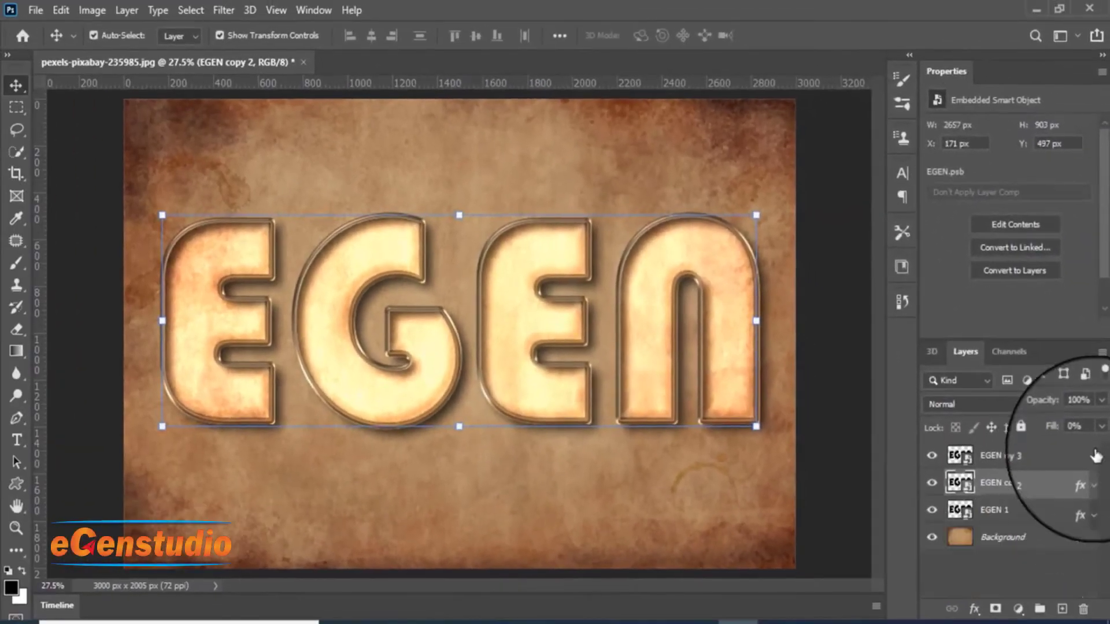
Step: Raise the fill of the EGEN copy 2 layer slightly above 0%
left_click(1102, 426)
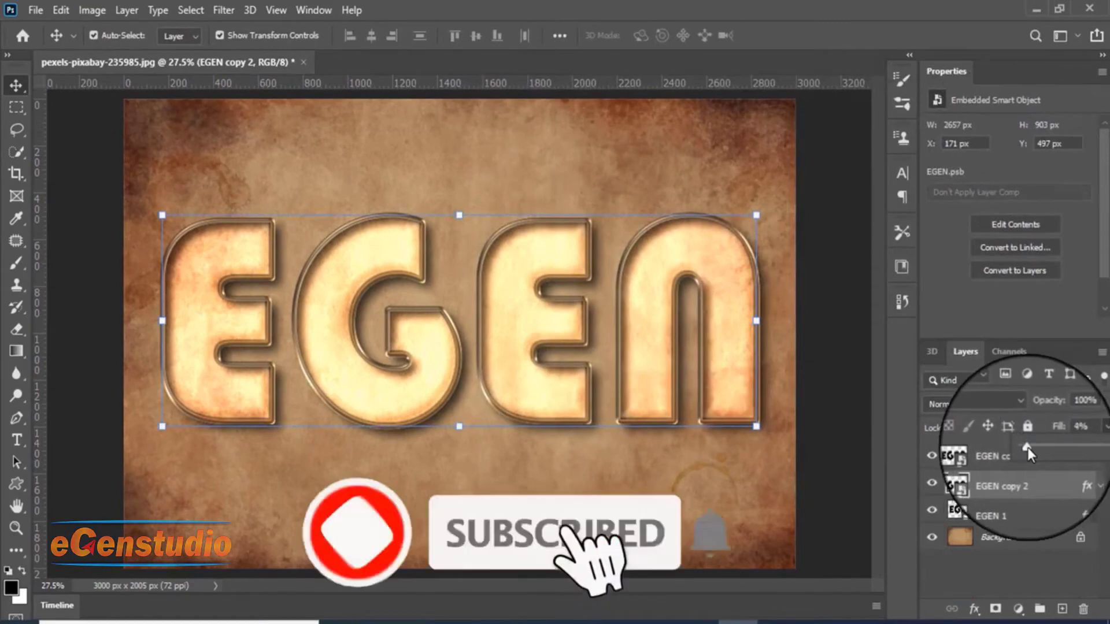
left_click_drag(1019, 444, 1038, 444)
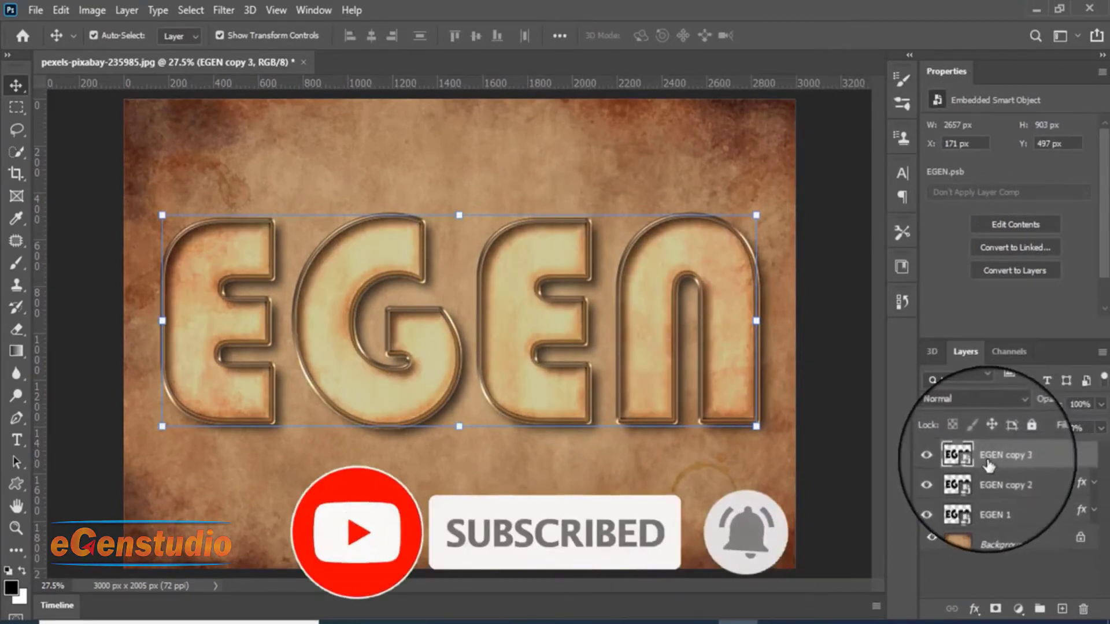
Step: Add a Bevel & Emboss effect to the EGEN copy 3 layer with Inner Bevel style, Smooth technique, 70% depth and 60 px size
left_click(973, 610)
left_click(990, 470)
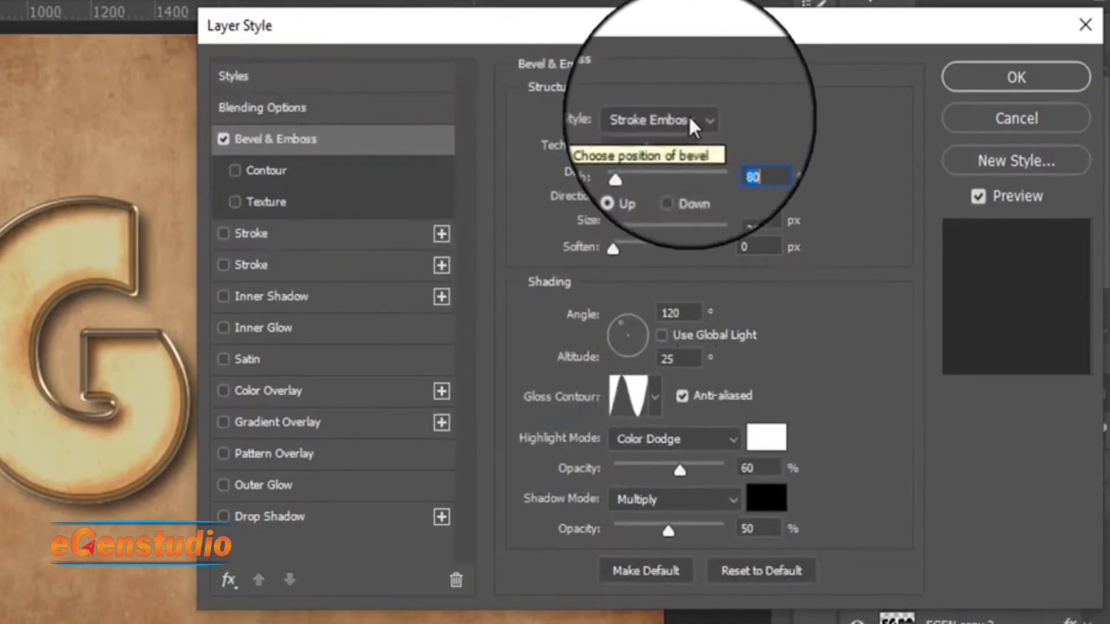
left_click(691, 127)
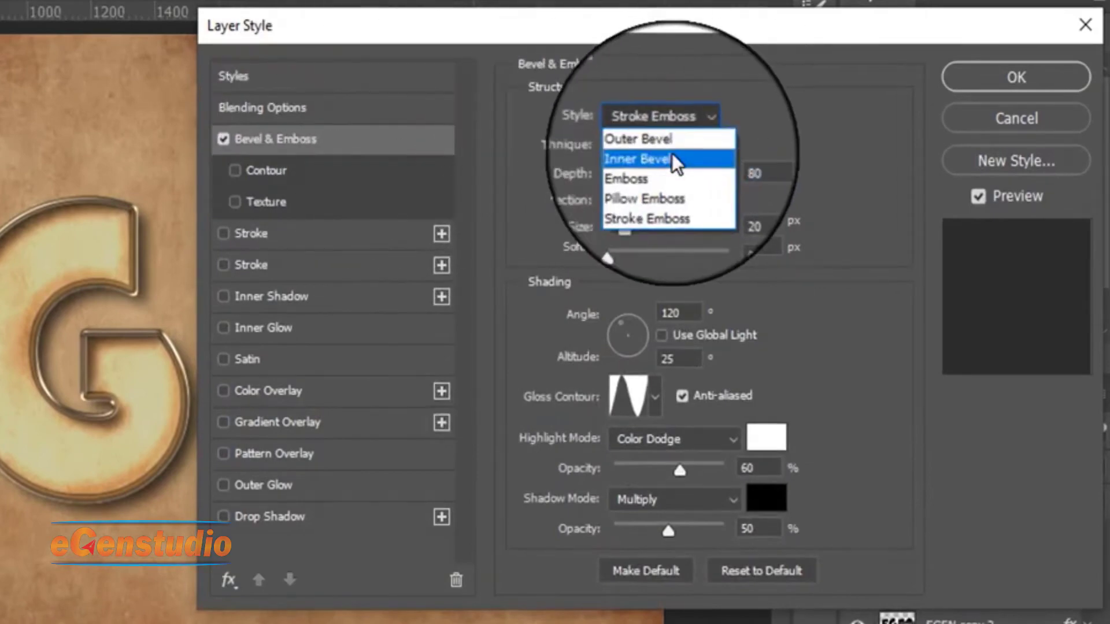
left_click(687, 165)
left_click(647, 145)
left_click(630, 169)
left_click(735, 172)
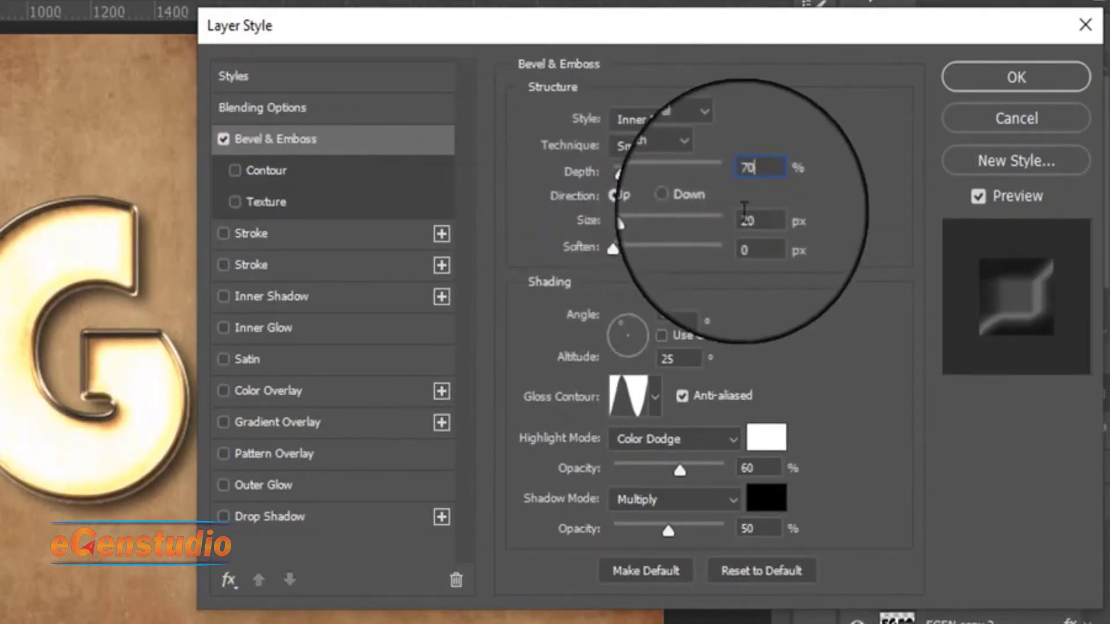
left_click_drag(750, 220, 715, 222)
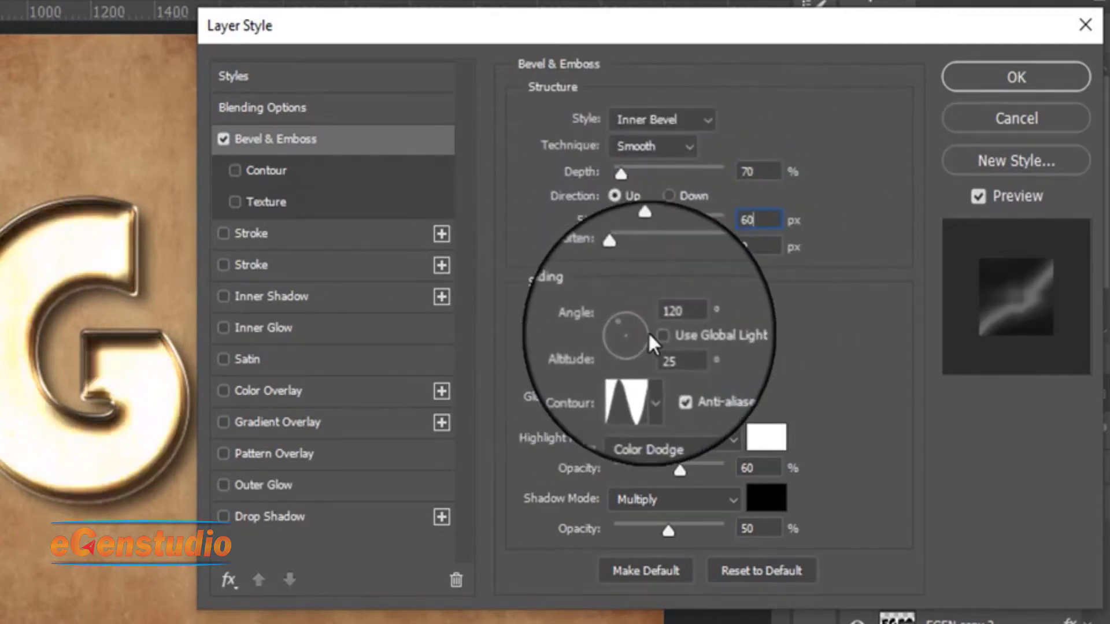
Step: Set the bevel's shading altitude to 65° and turn off anti-aliasing for its gloss contour
left_click_drag(678, 361, 648, 363)
type("65")
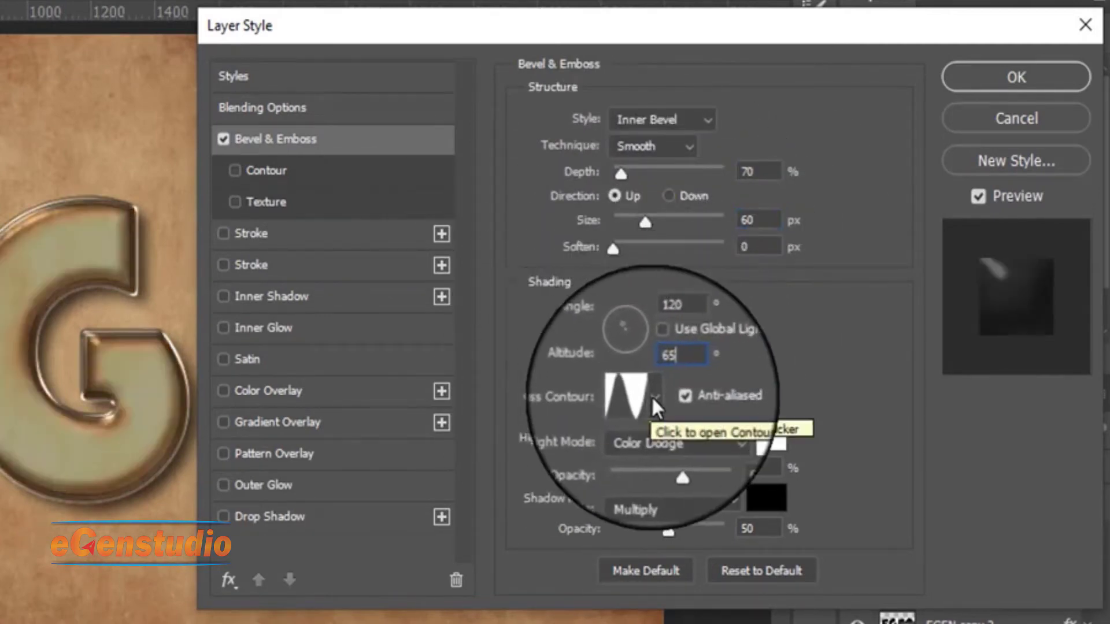
left_click(649, 399)
left_click(742, 375)
left_click(677, 398)
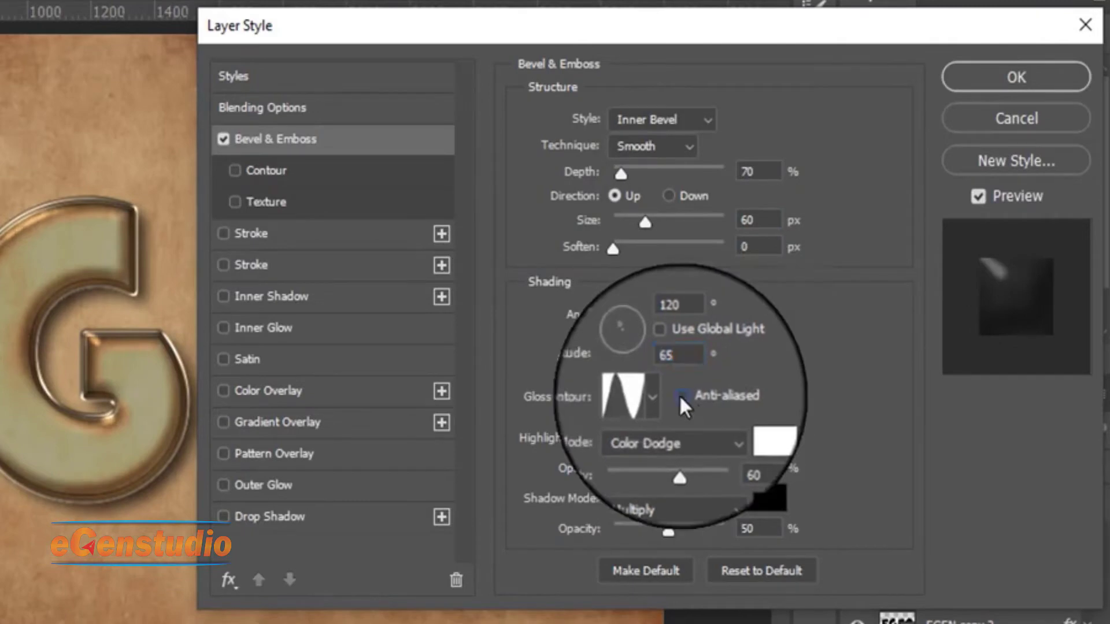
Step: Reshape the gloss contour into a custom curve with a high peak, a low dip and a point at about 77% input, 22% output
left_click(632, 397)
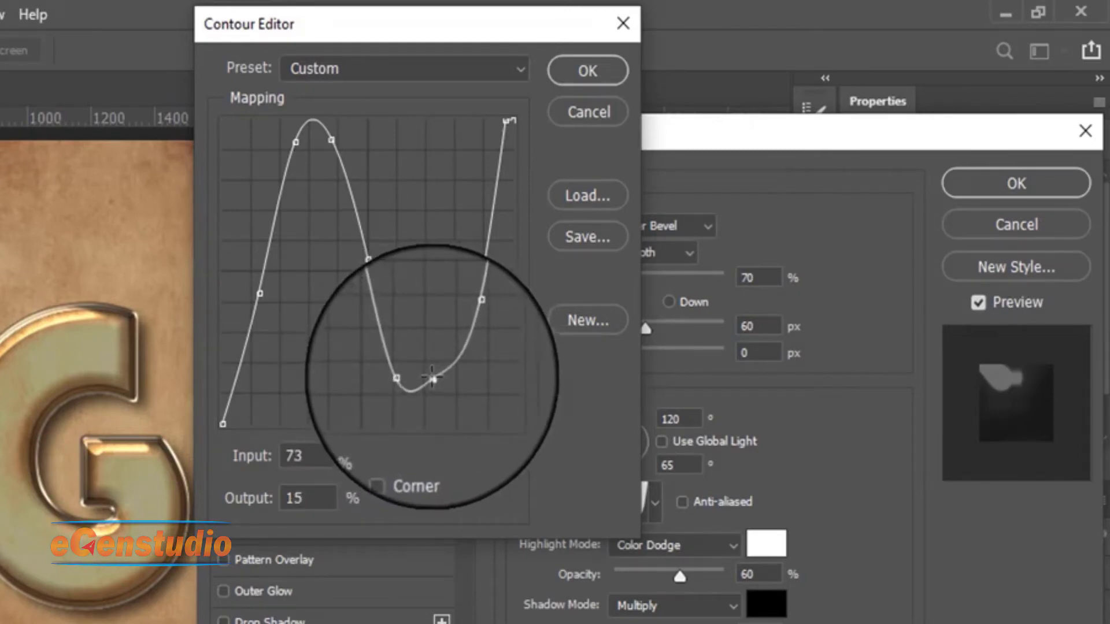
left_click_drag(432, 378, 429, 386)
left_click_drag(482, 300, 449, 362)
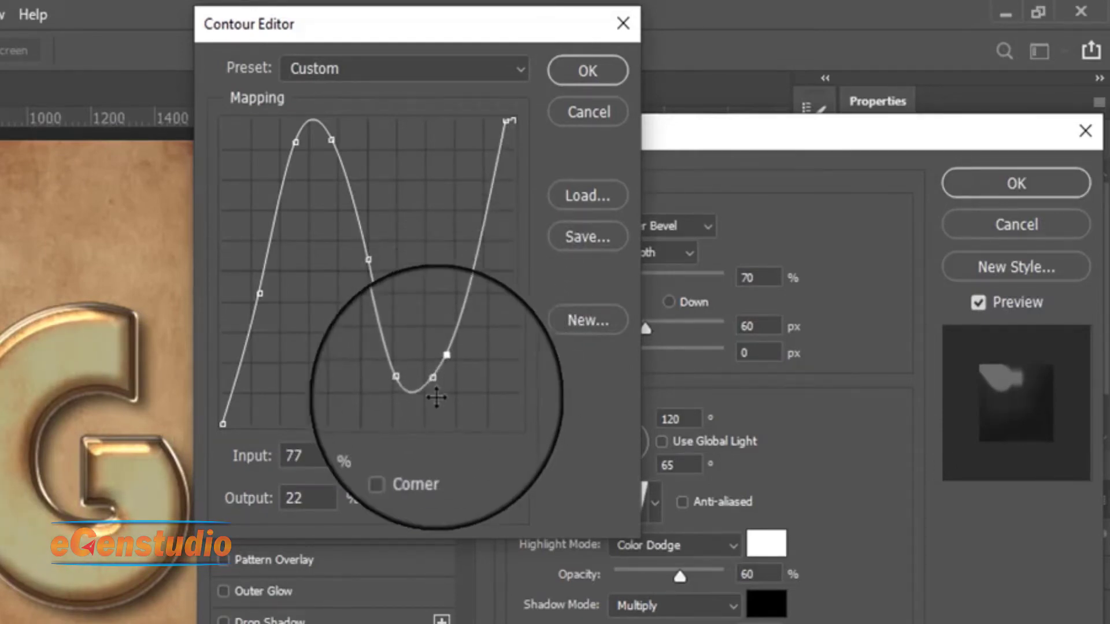
left_click(583, 70)
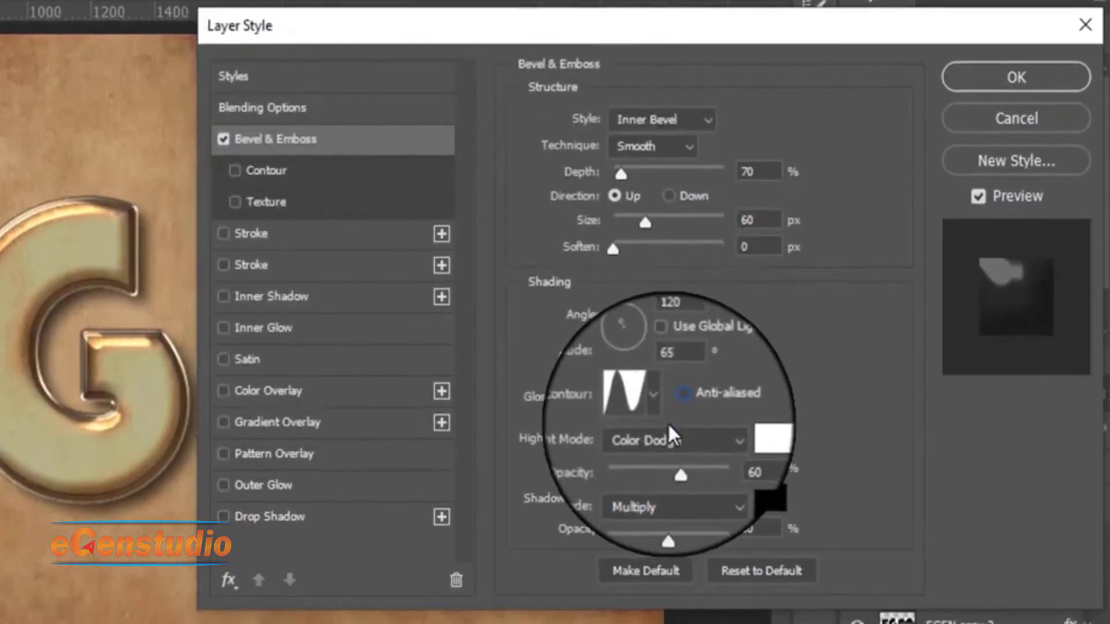
Step: Set the bevel highlight to Screen at 100% opacity and the shadow to Multiply at 15% opacity
left_click(730, 471)
left_click(691, 369)
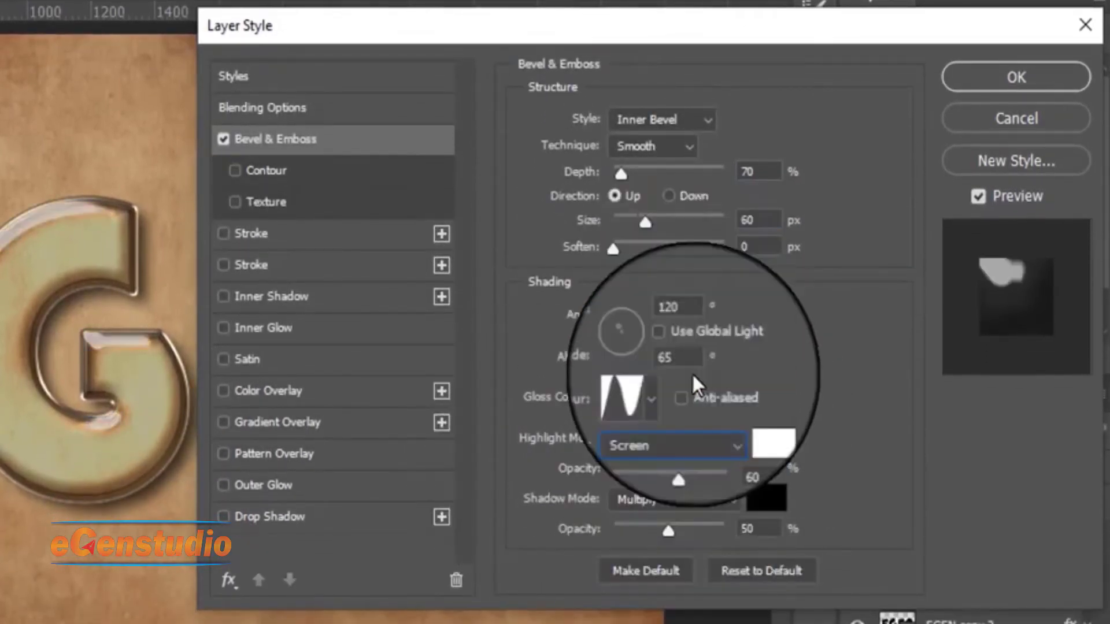
left_click_drag(714, 480, 730, 483)
left_click(729, 499)
left_click(695, 264)
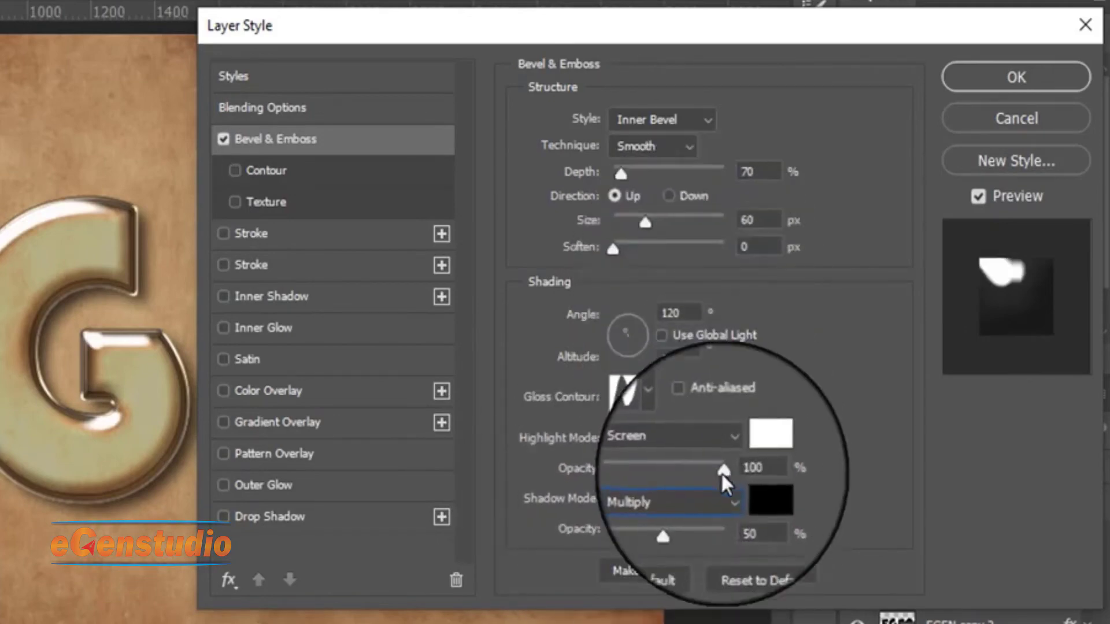
double_click(743, 529)
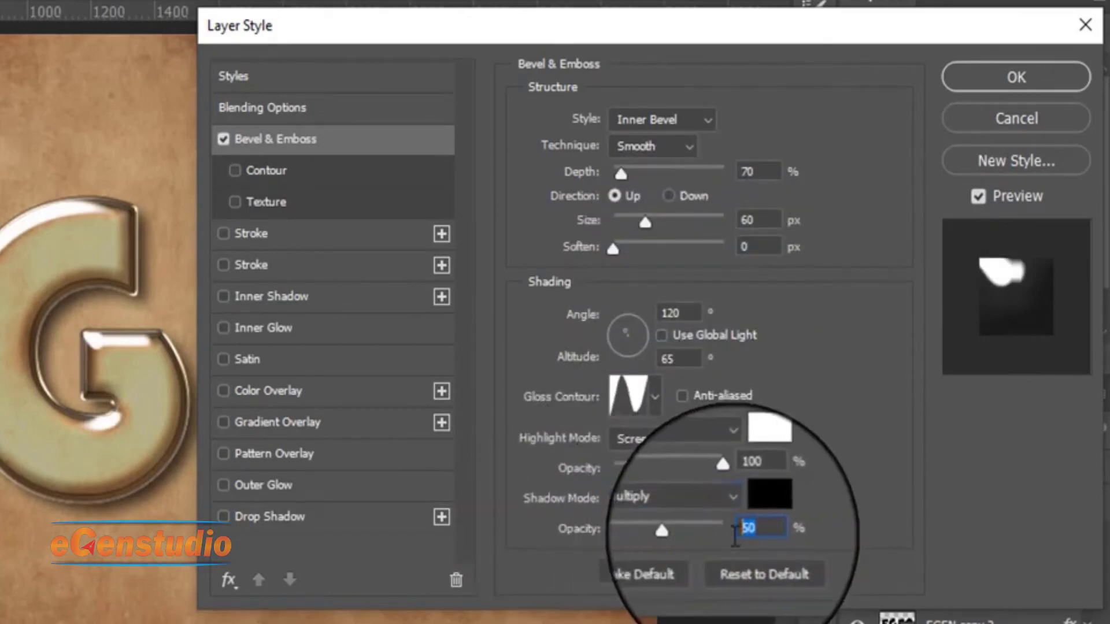
type("1")
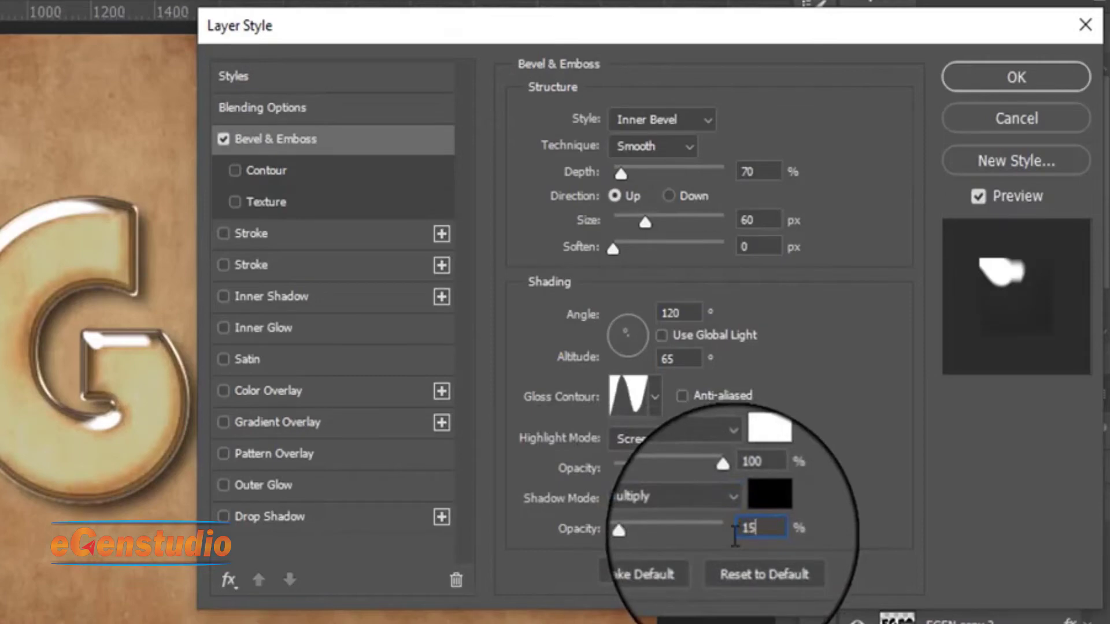
Step: Enable the bevel's Contour option with the Linear preset and turn on anti-aliasing
left_click(322, 171)
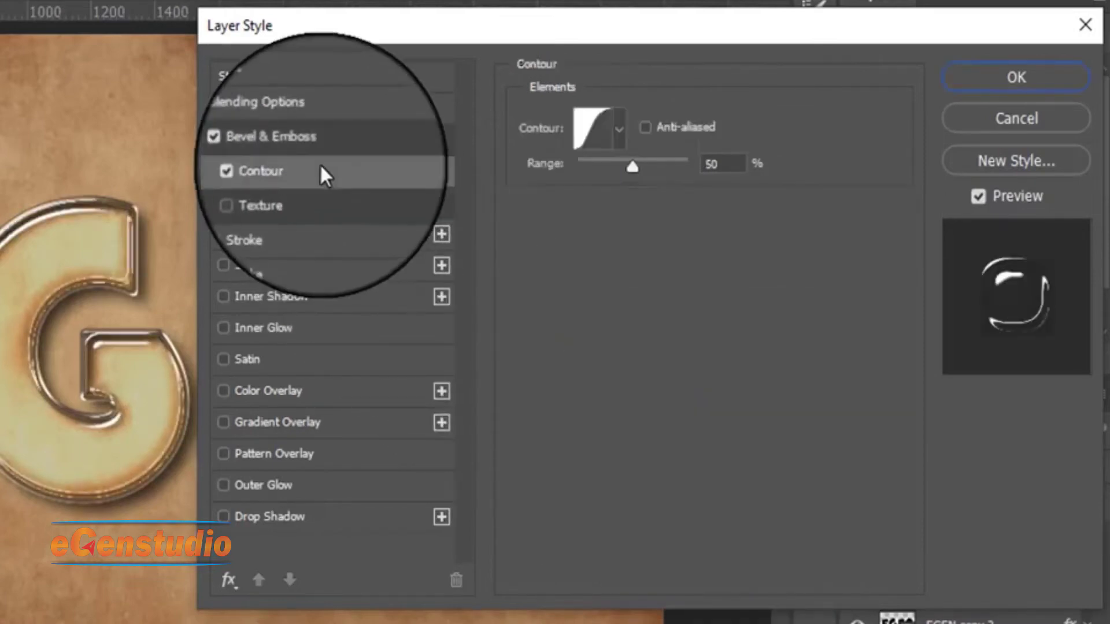
left_click(621, 123)
left_click(480, 185)
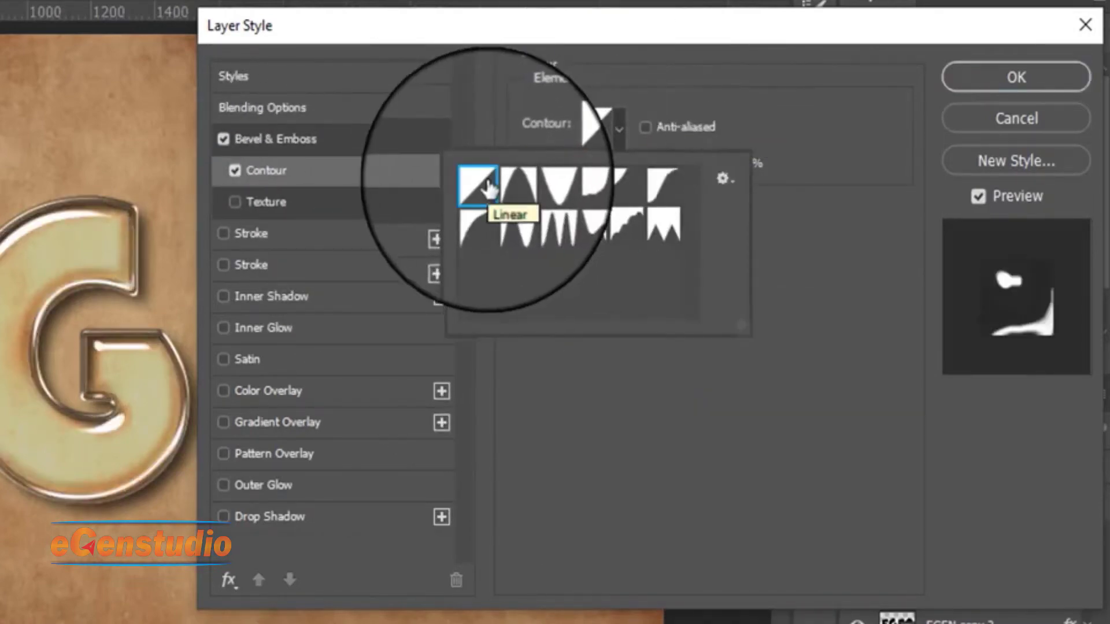
left_click(645, 126)
Step: Add a corner point at 54% input, 49% output to the bevel contour curve and set the contour range to 55%
left_click(589, 128)
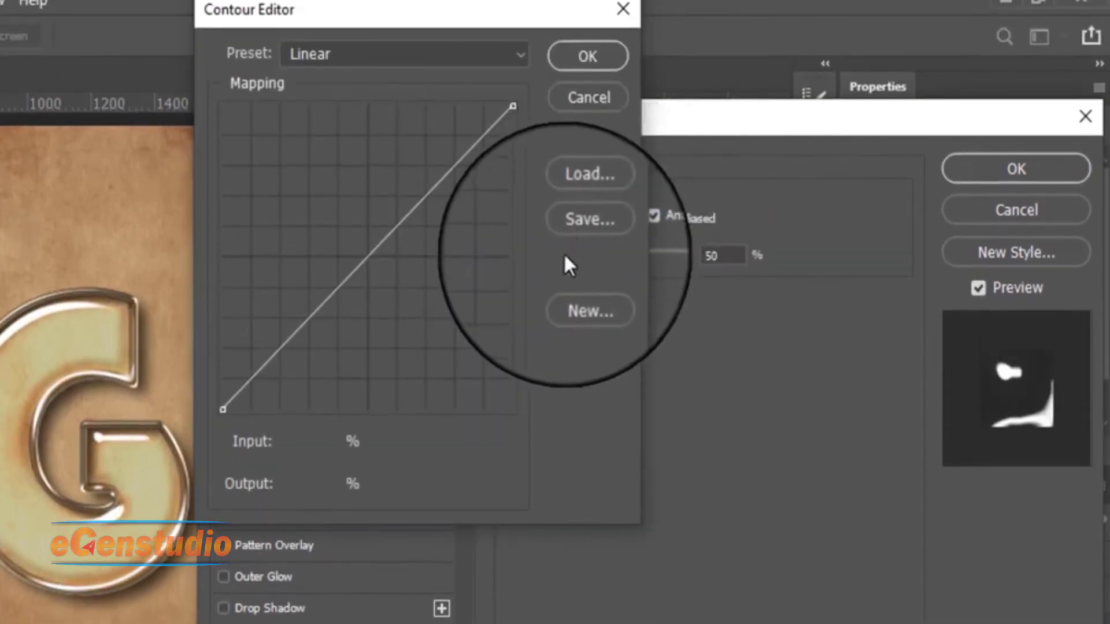
left_click_drag(371, 272, 380, 273)
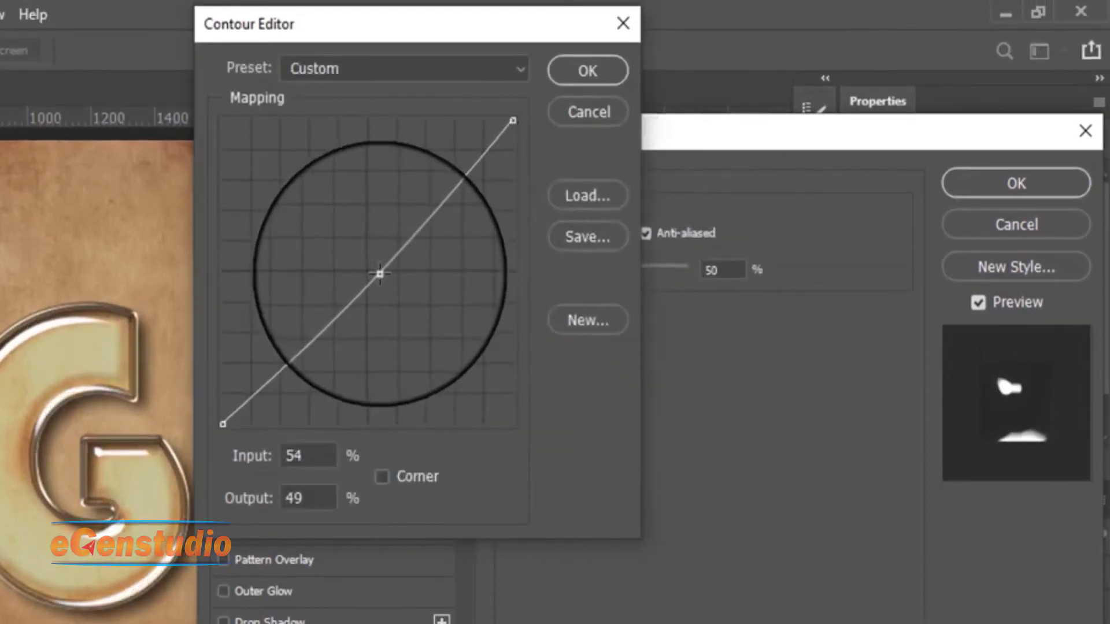
left_click(382, 477)
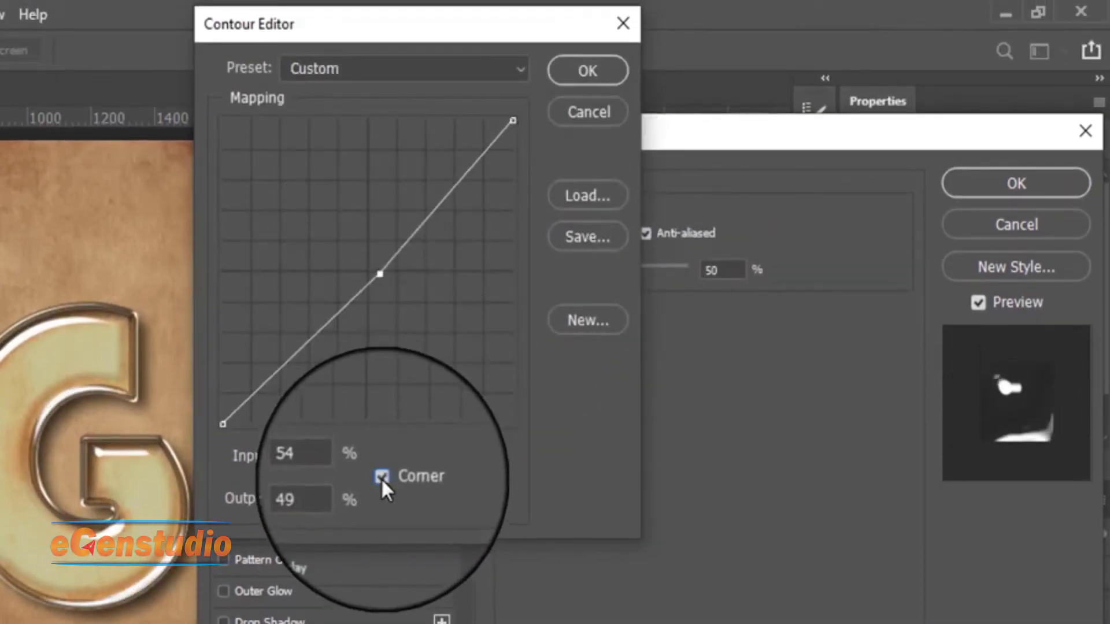
left_click(569, 74)
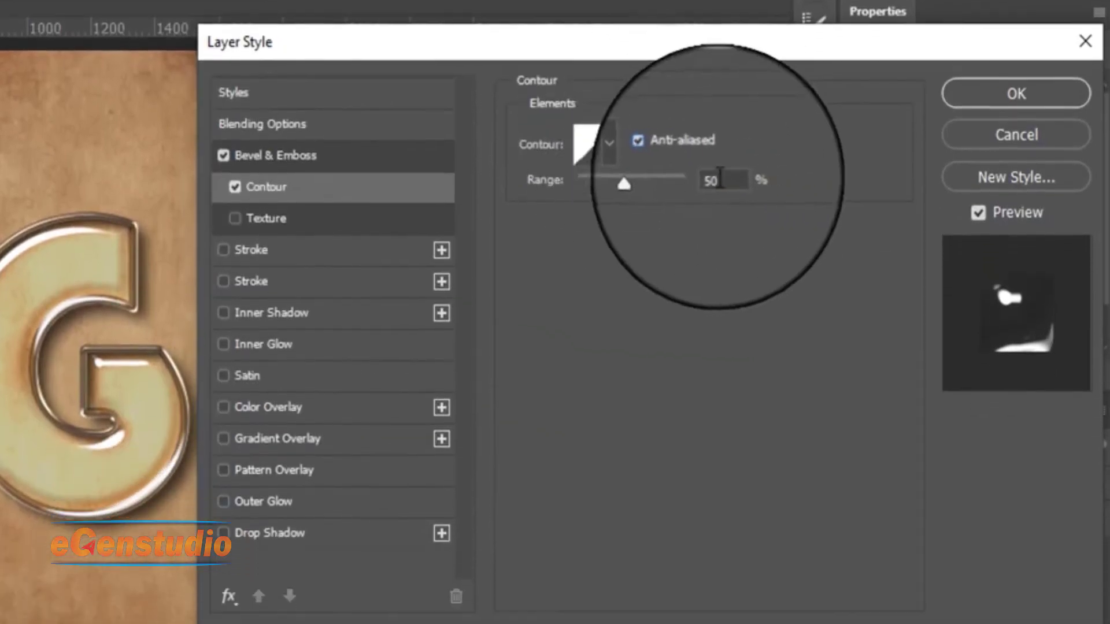
left_click(696, 274)
type("55")
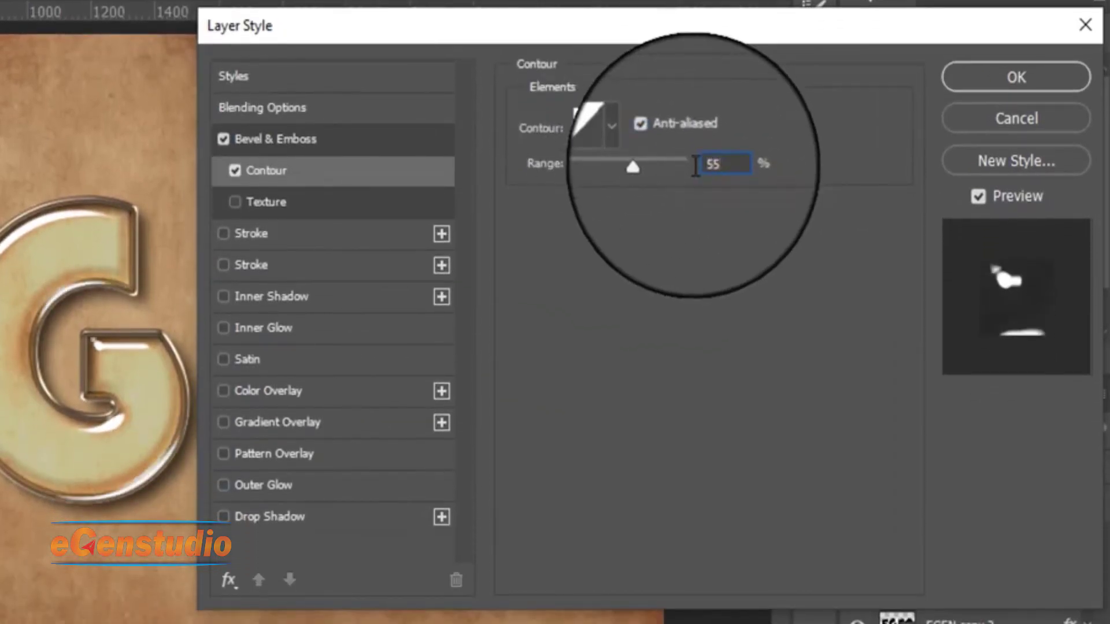
Step: Add a Multiply Drop Shadow with 50% opacity, 20 px distance, 0% spread and 35 px size
left_click(338, 520)
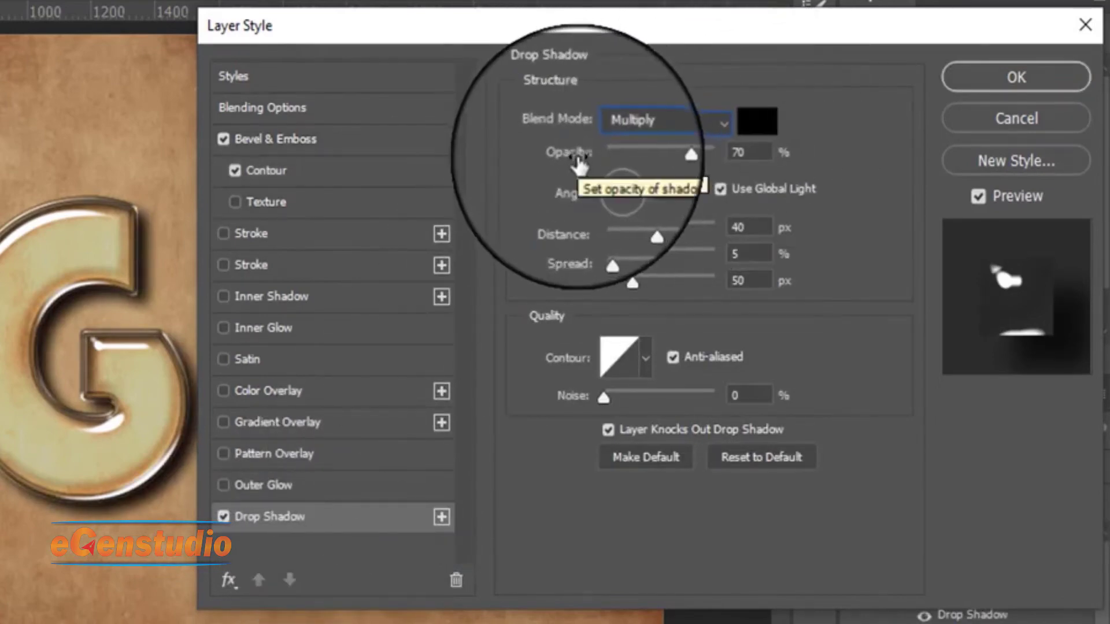
left_click(731, 152)
type("50")
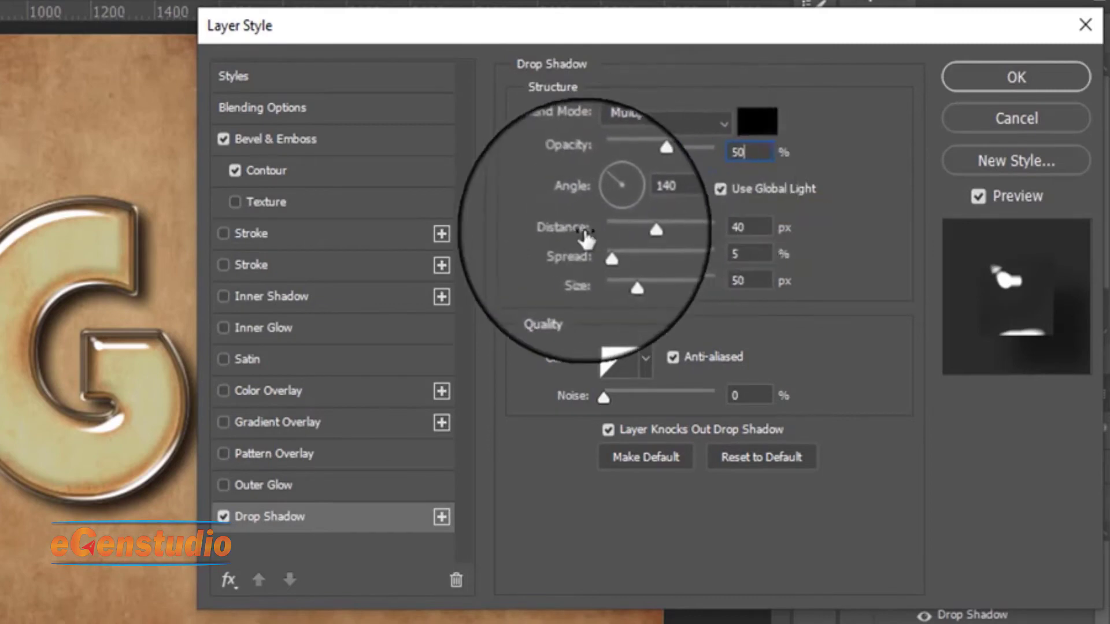
left_click(731, 227)
type("2")
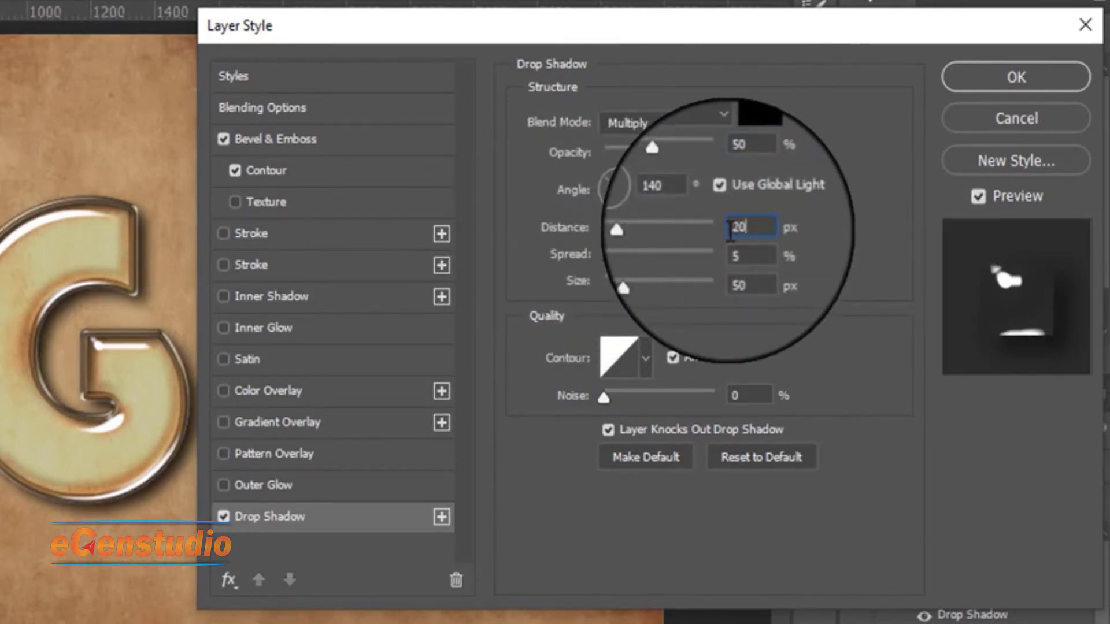
type("0")
key("Tab")
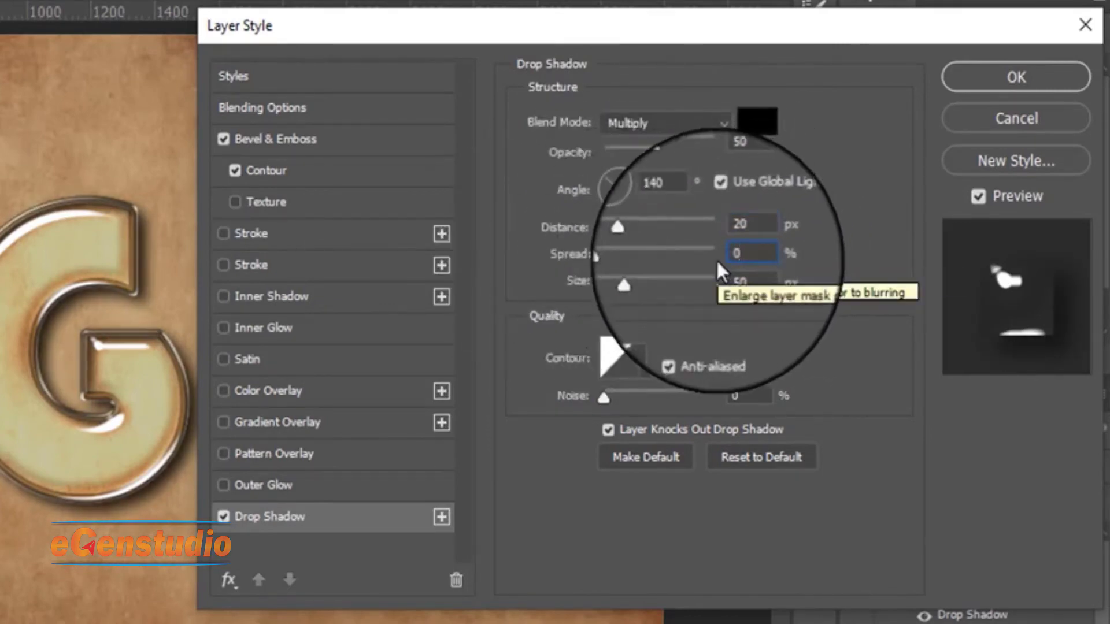
left_click(729, 280)
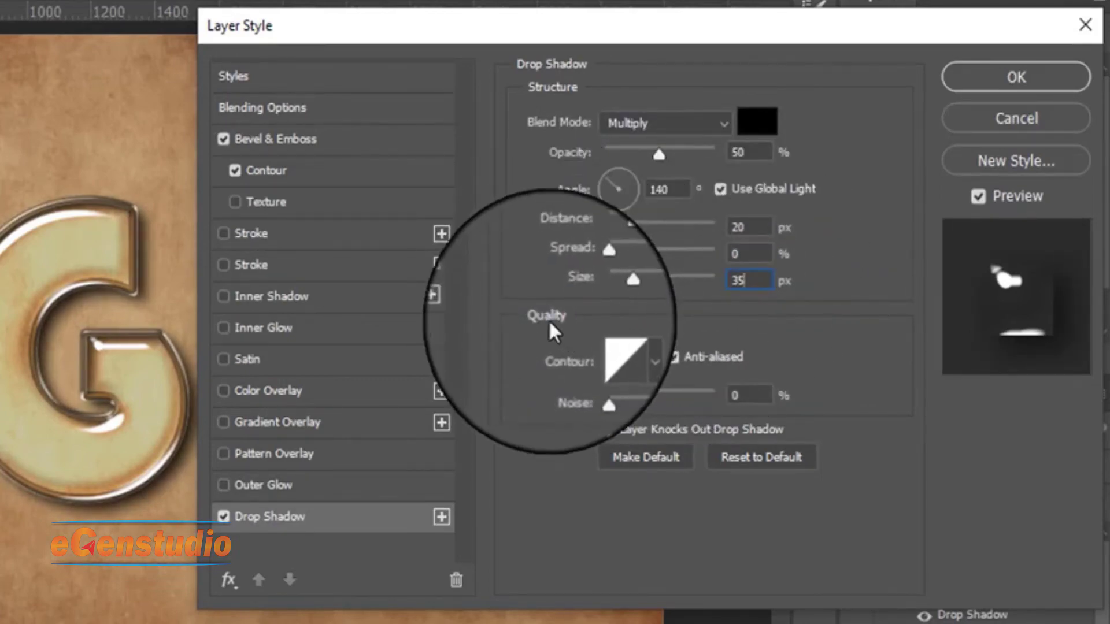
Step: Give the drop shadow the S-shaped contour preset without anti-aliasing and apply the layer styles
left_click(641, 356)
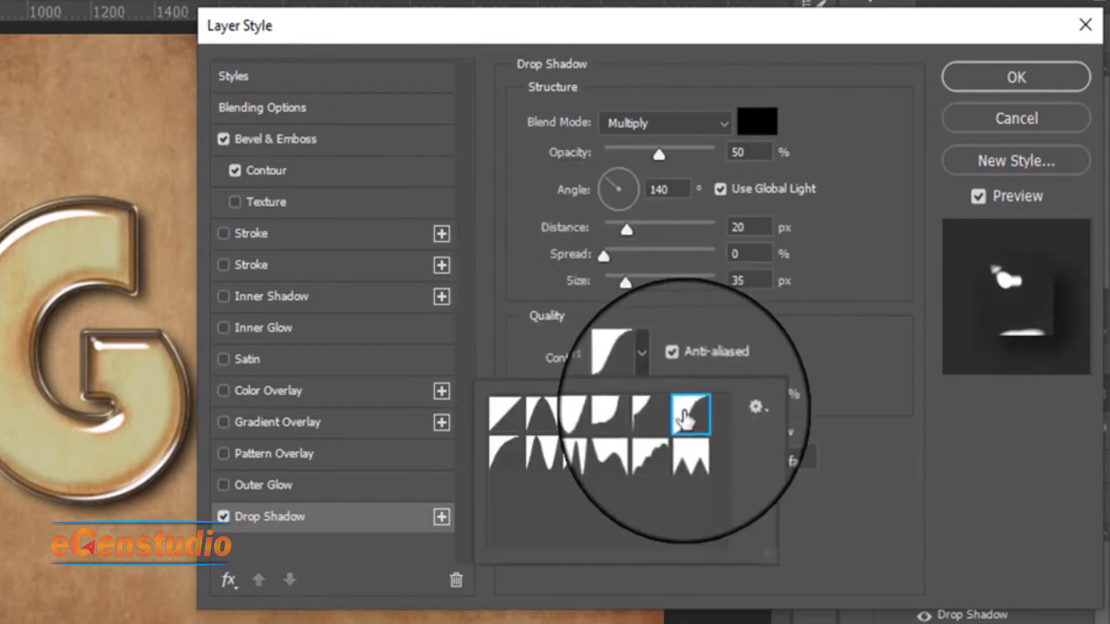
left_click(671, 341)
left_click(673, 360)
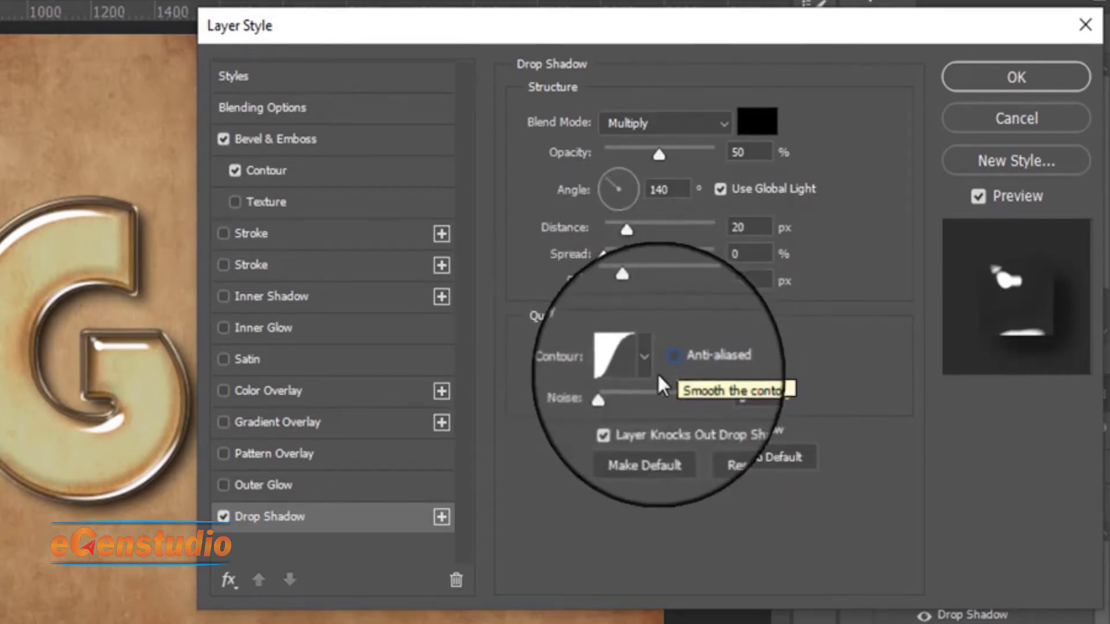
left_click(1018, 77)
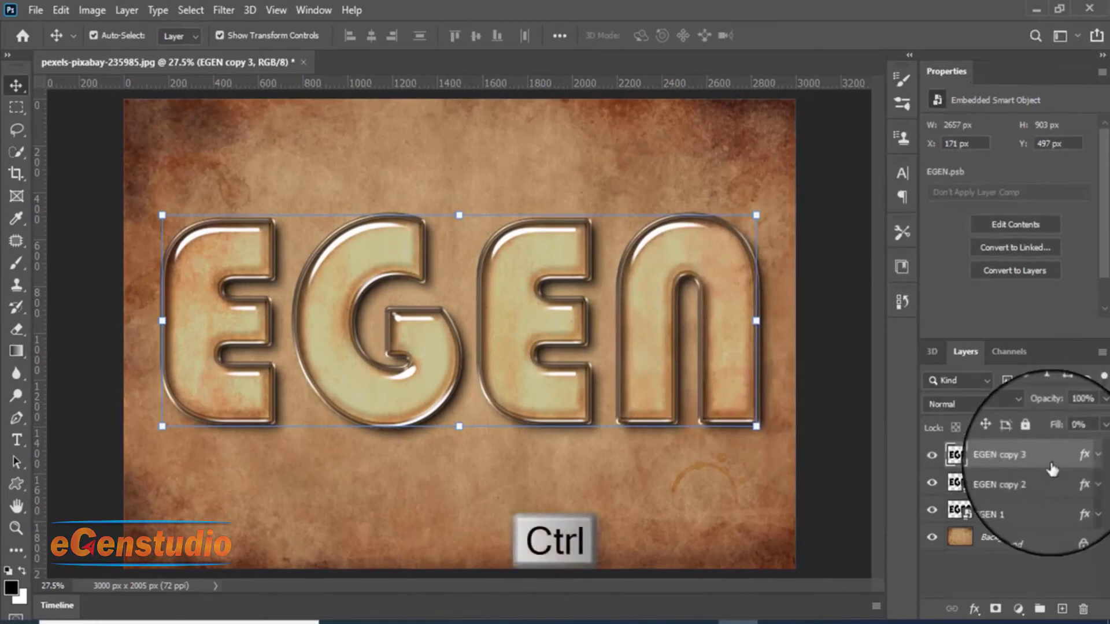
Step: Group the EGEN copy 3, EGEN copy 2 and EGEN 1 layers
left_click(1035, 484, "ctrl")
left_click(1036, 514, "ctrl")
key("ctrl+g")
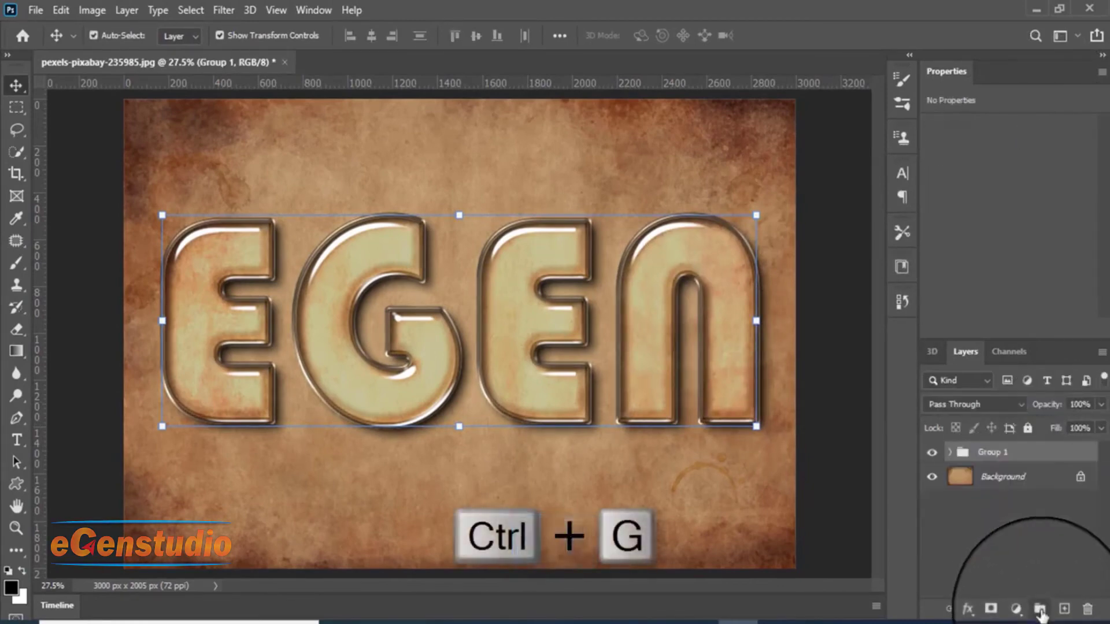
Step: Add a Vibrance adjustment layer directly above the Background, set vibrance to +65 and compare the image with and without it
left_click(932, 453)
left_click(931, 452)
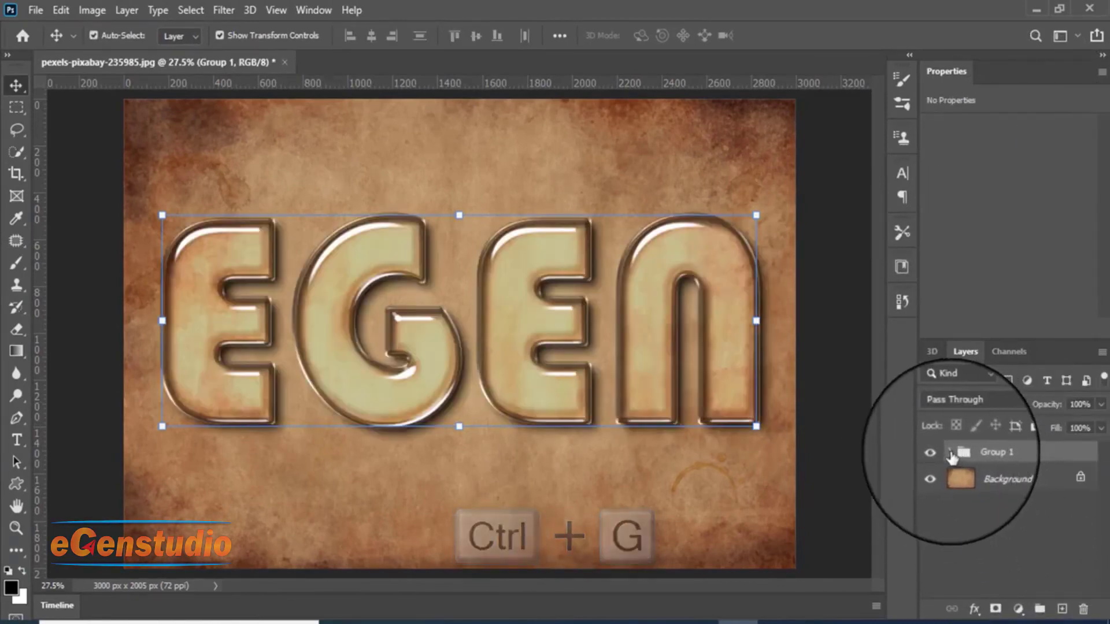
left_click(969, 563)
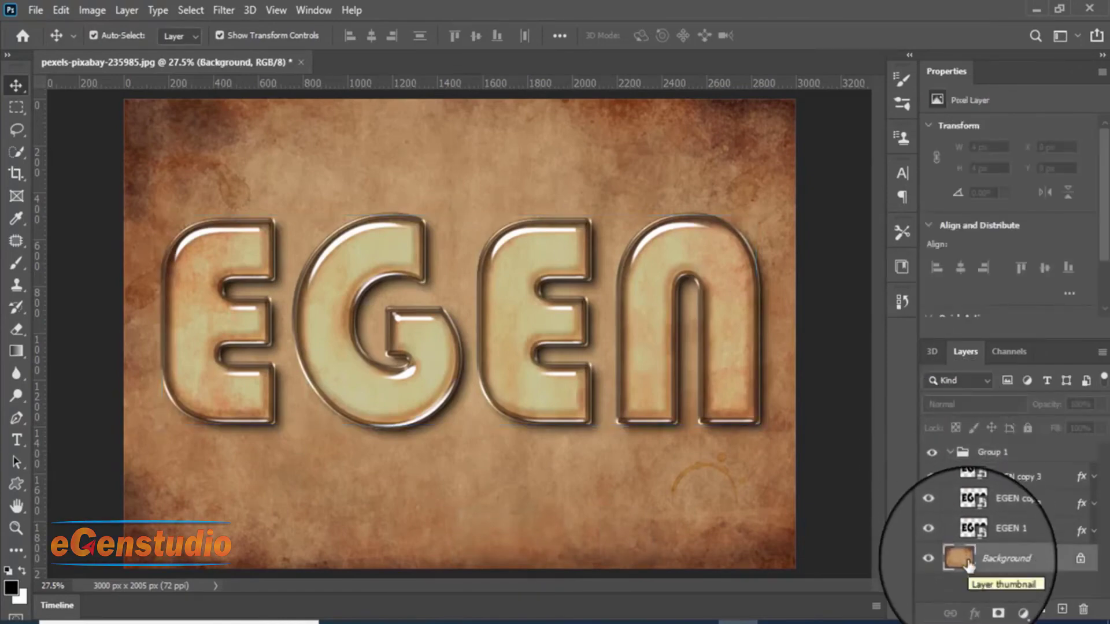
left_click(1020, 611)
left_click(1023, 430)
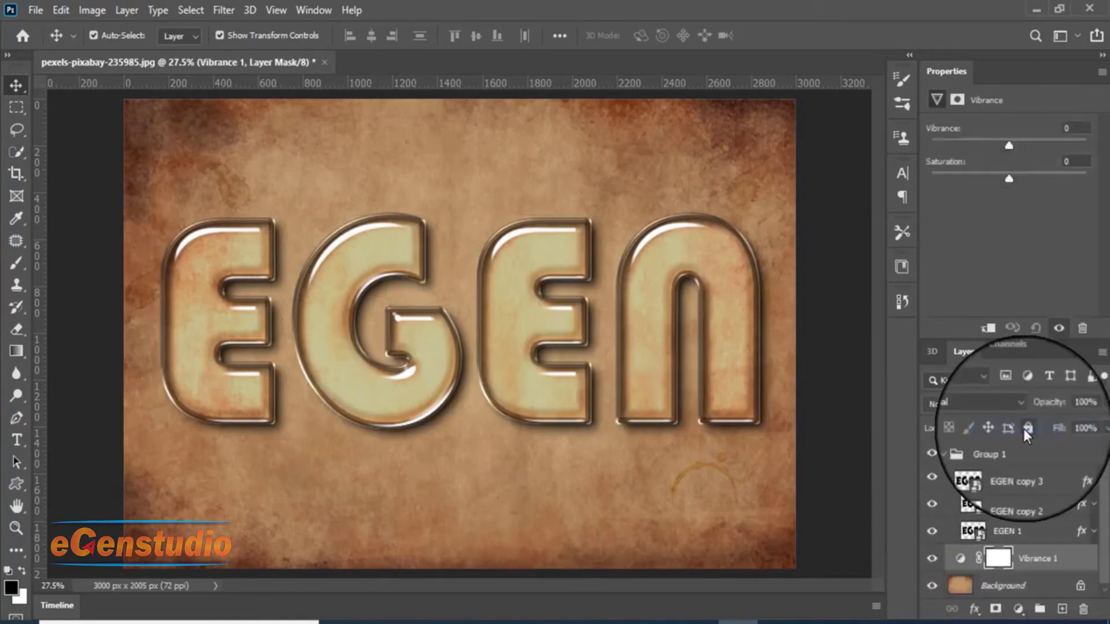
left_click_drag(1006, 143, 1059, 161)
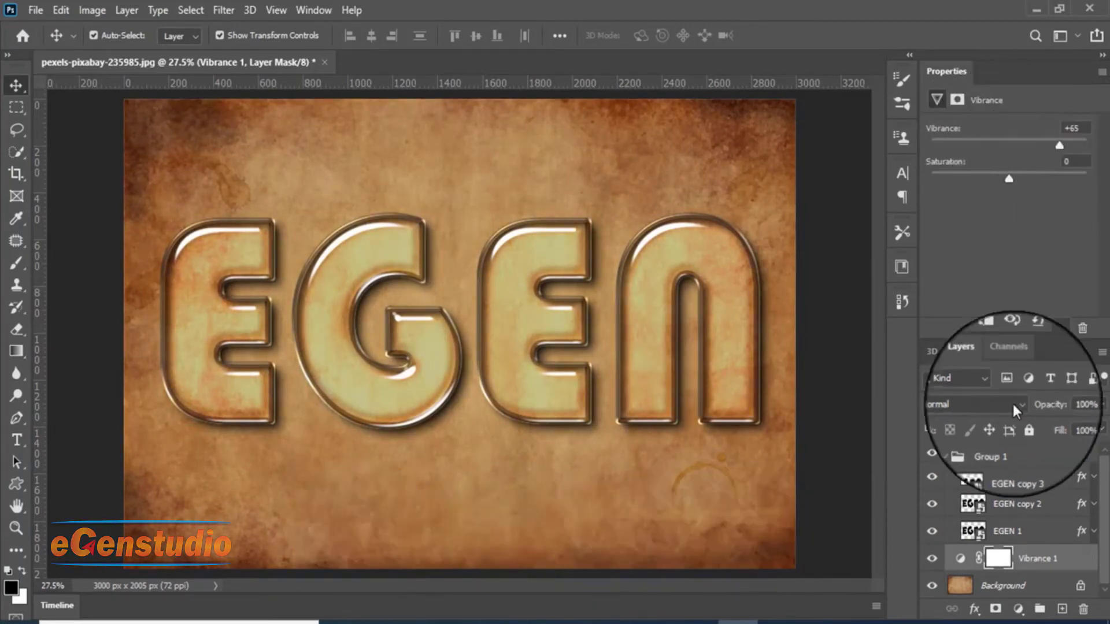
left_click(932, 558)
left_click(932, 560)
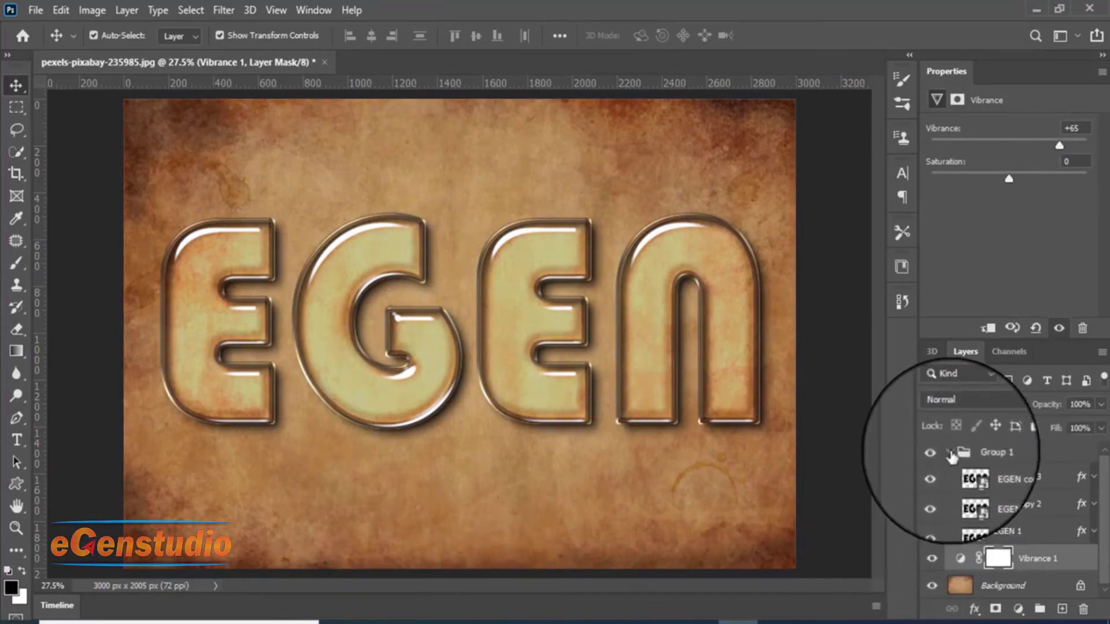
Step: Collapse Group 1 and add a Color Balance adjustment layer above it
left_click(951, 452)
left_click(966, 454)
left_click(1018, 613)
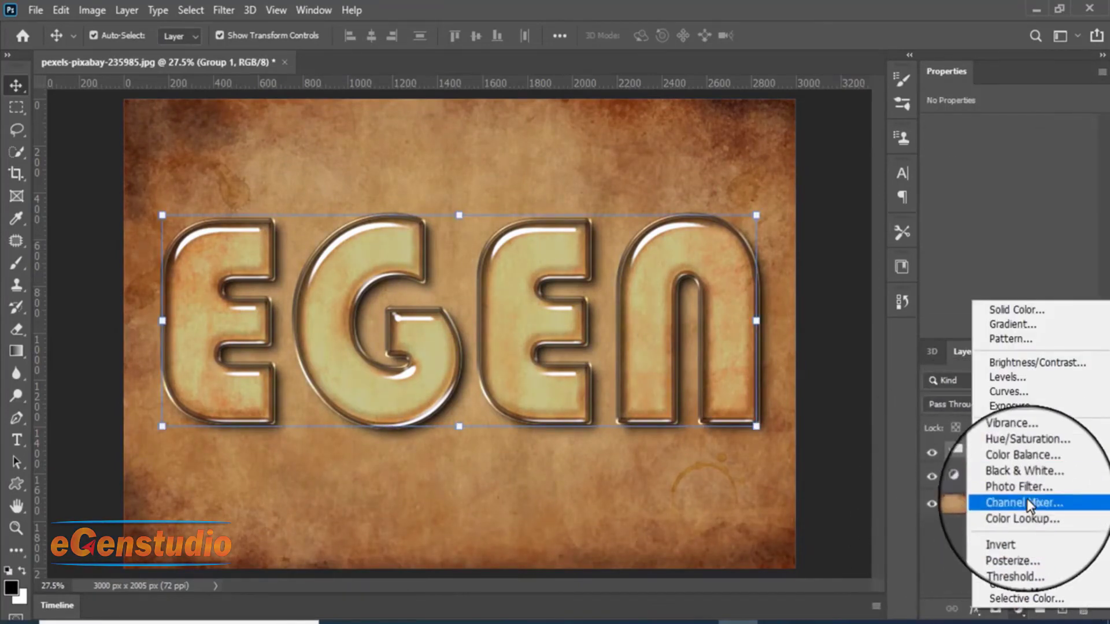
left_click(1032, 461)
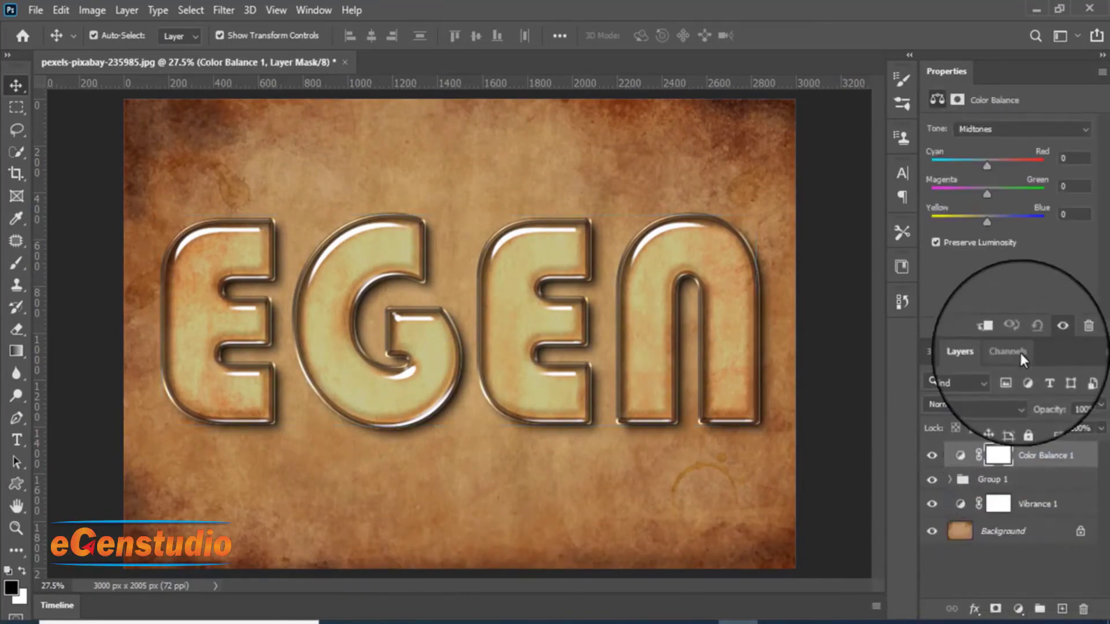
Step: Set the Color Balance shadows to -16 on Cyan-Red and +10 on Yellow-Blue, and compare the image with and without it
left_click(1085, 129)
left_click(1017, 142)
left_click_drag(990, 164, 977, 165)
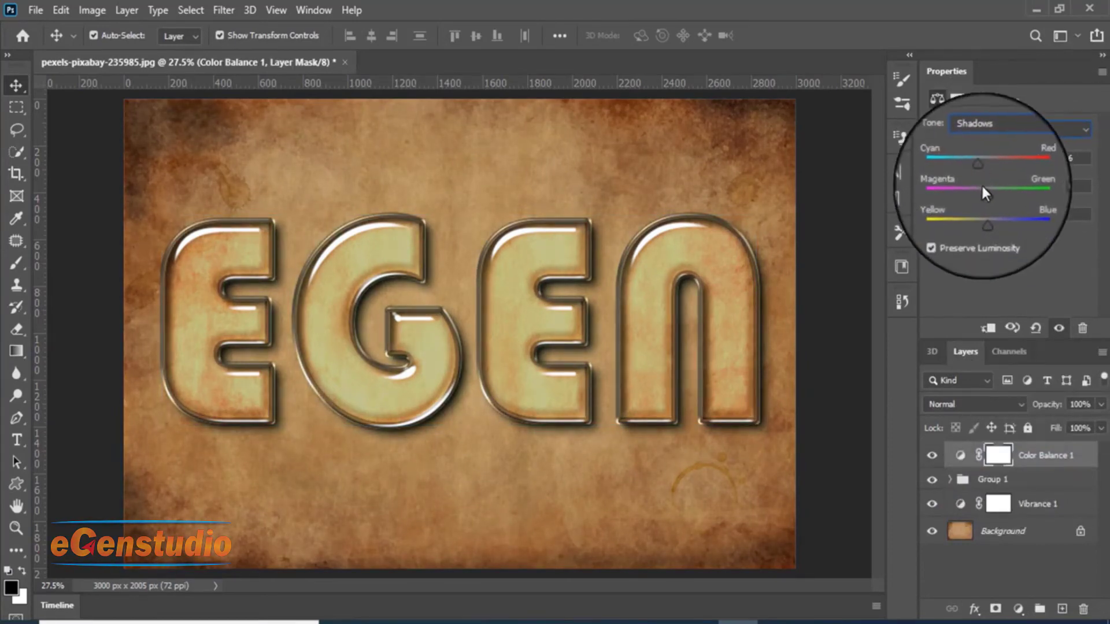
left_click_drag(987, 223, 992, 224)
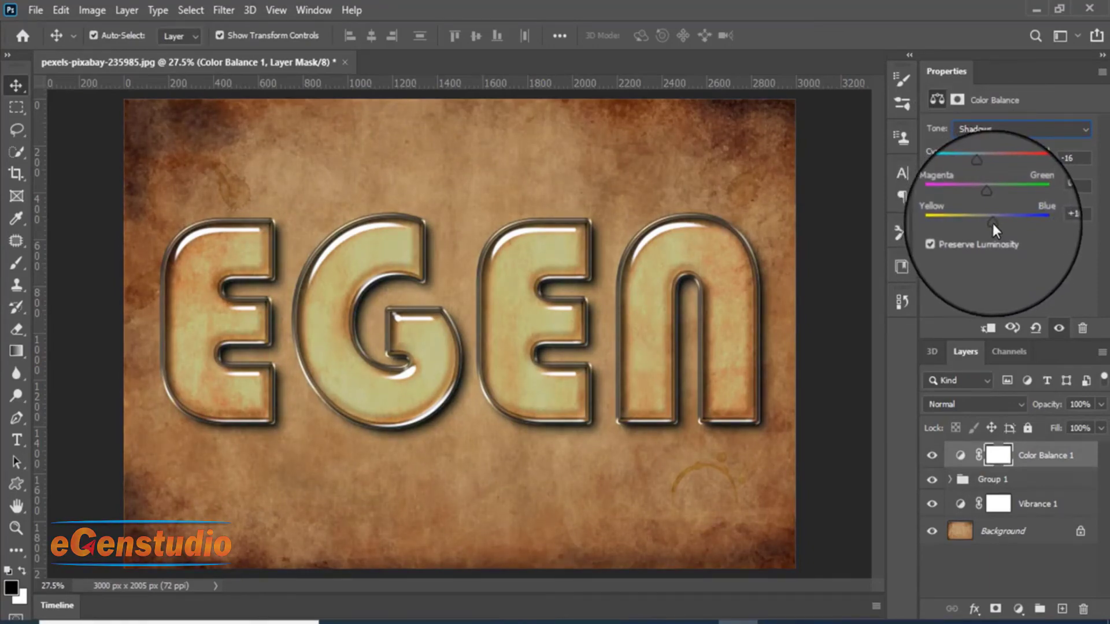
left_click(932, 457)
left_click(932, 457)
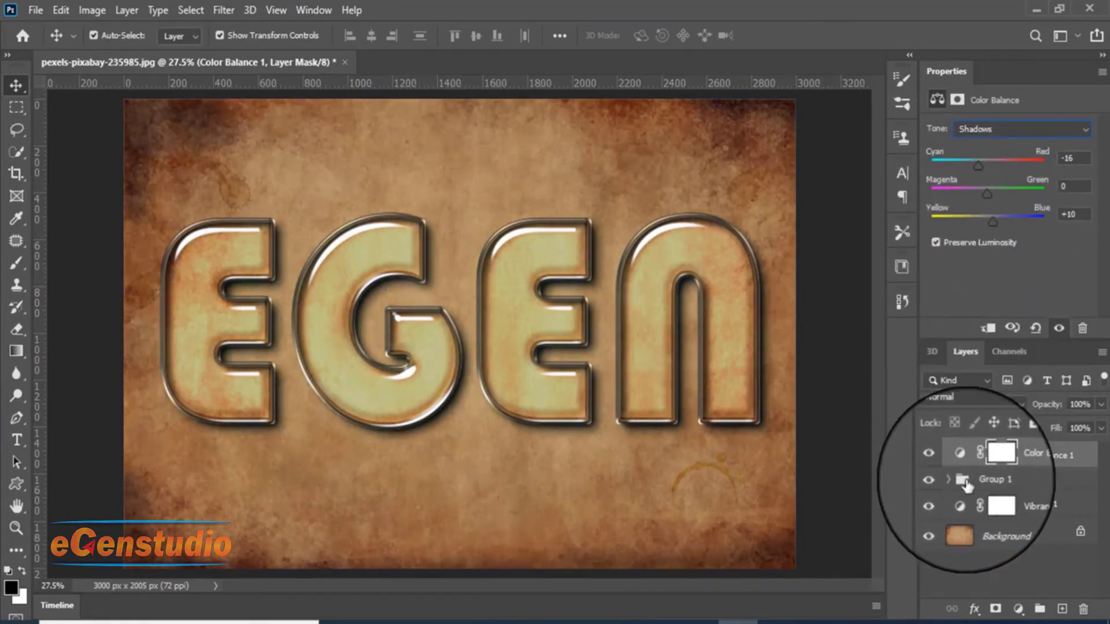
Step: Open the contents of the EGEN copy 3 smart object and replace its text with GLASS
double_click(975, 507)
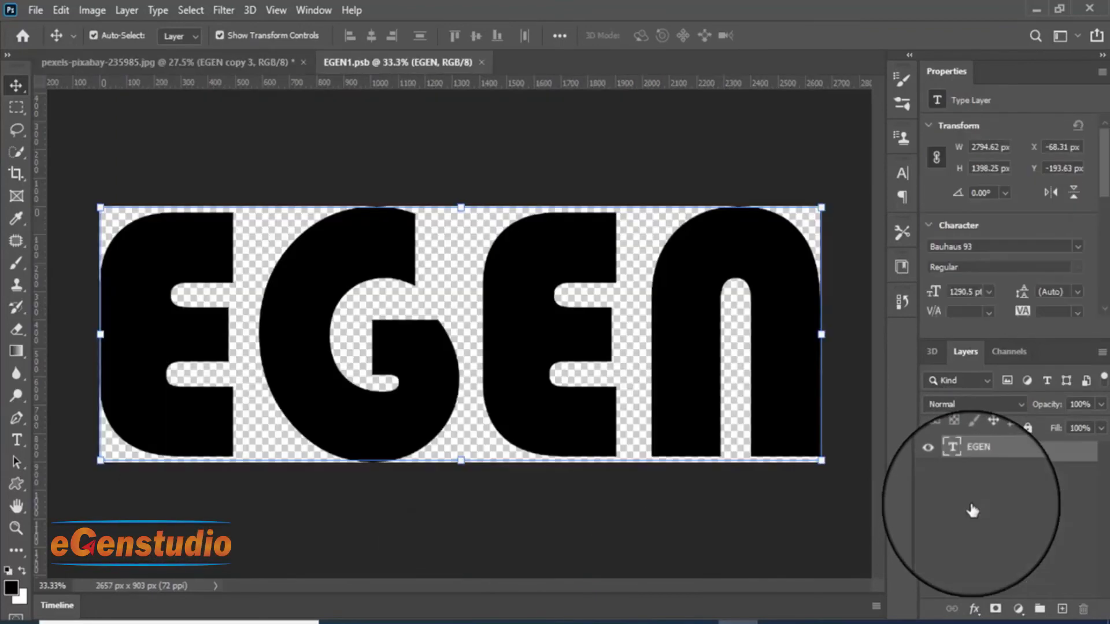
left_click(16, 440)
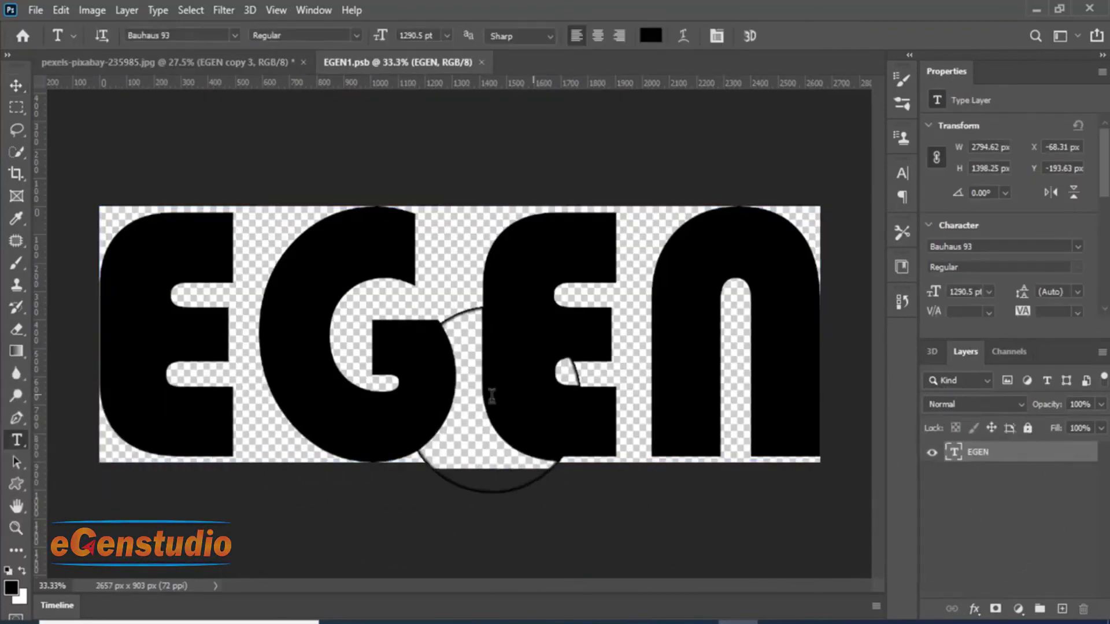
left_click(818, 360)
key("BackSpace")
key("BackSpace")
key("BackSpace")
key("BackSpace")
type("GLASS")
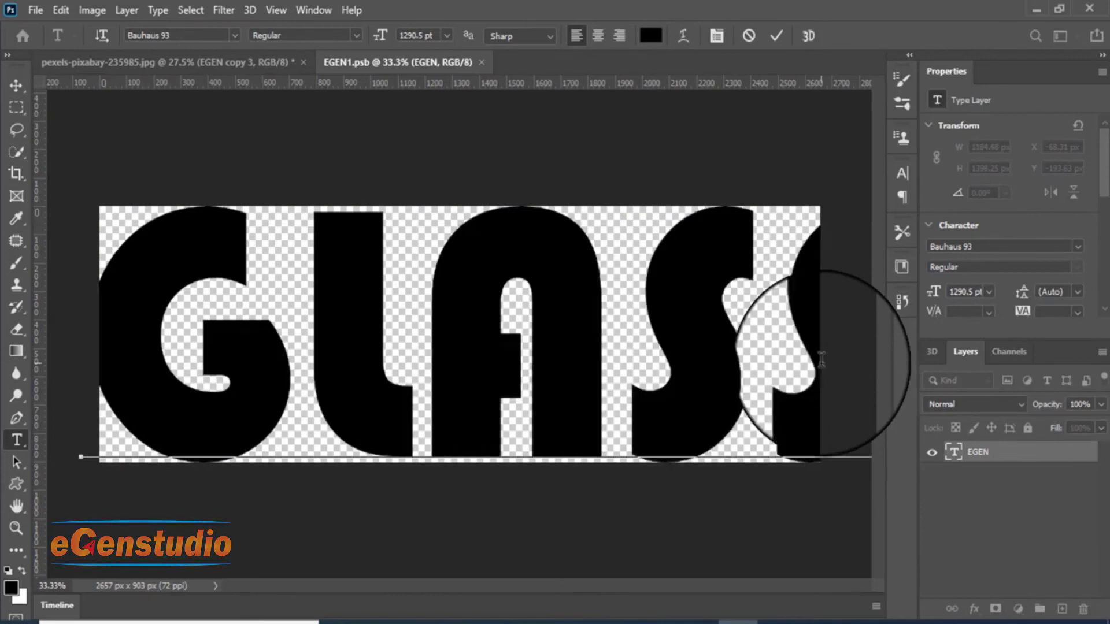
Step: Scale the GLASS text to about 2530 px wide inside the canvas, save the smart object and return to the paper texture document
left_click(16, 85)
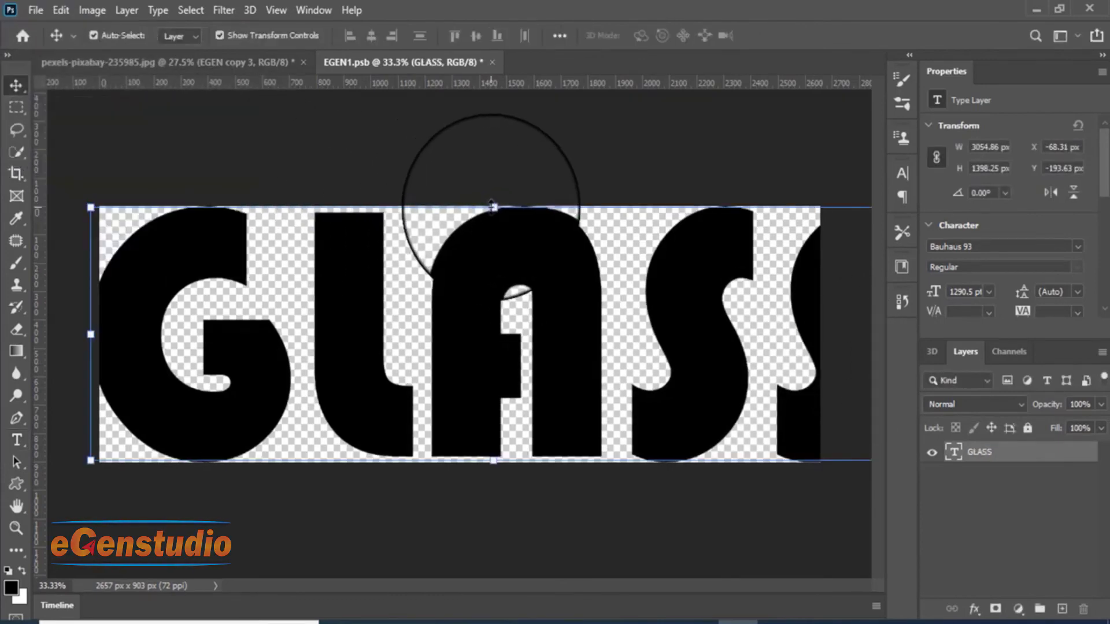
left_click_drag(492, 206, 463, 263)
left_click(806, 35)
key("ctrl+s")
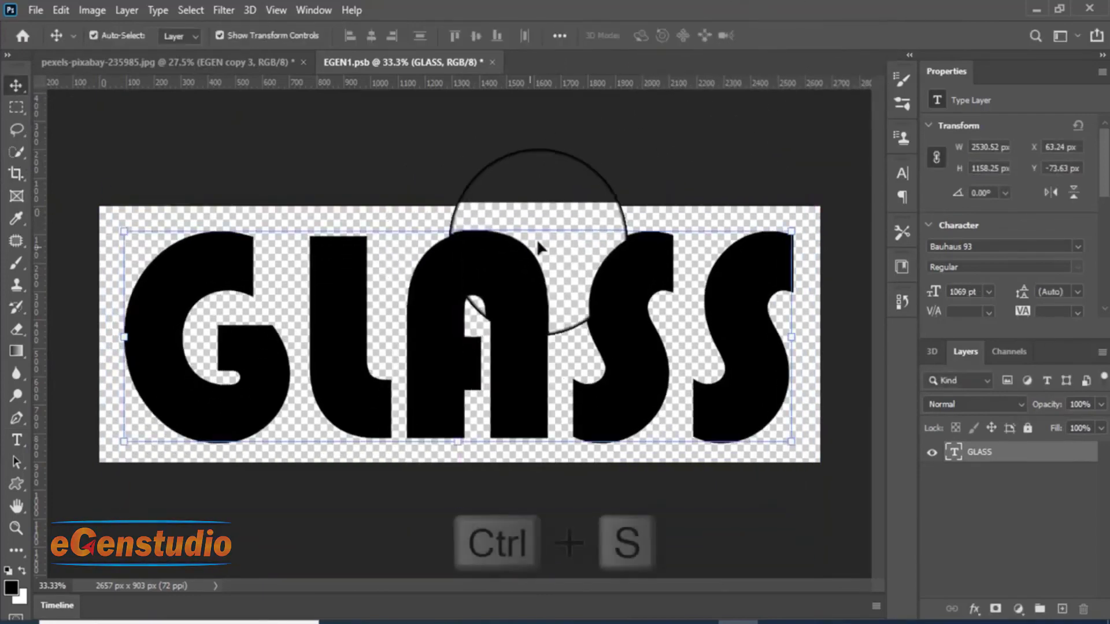
left_click(277, 61)
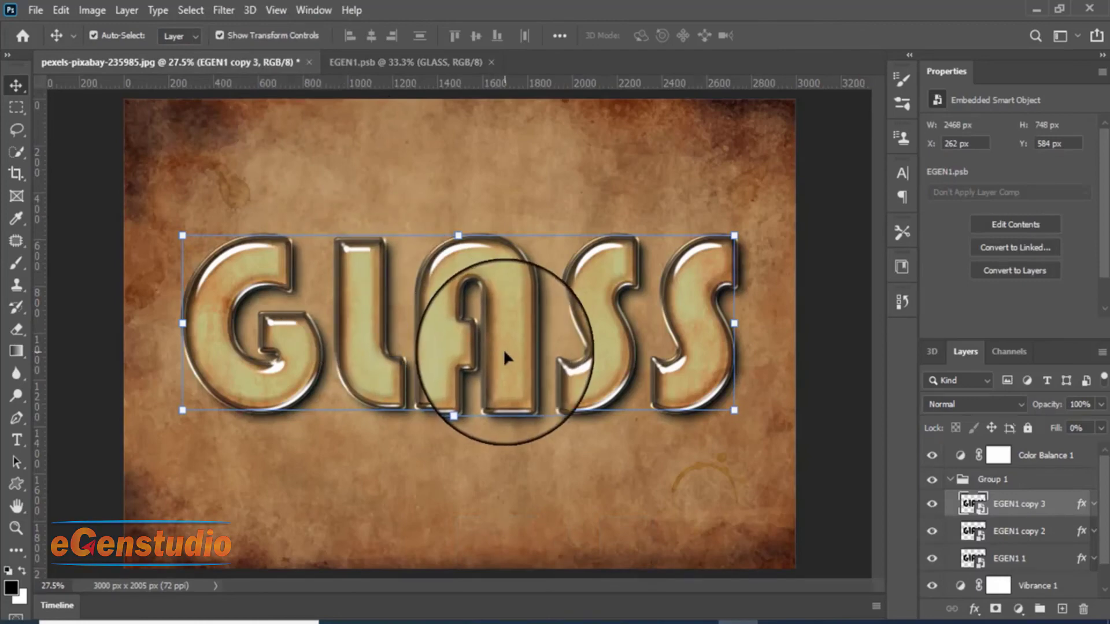
Step: In the contents of the EGEN1 copy 3 smart object, hide the GLASS text layer and add an empty layer
double_click(968, 507)
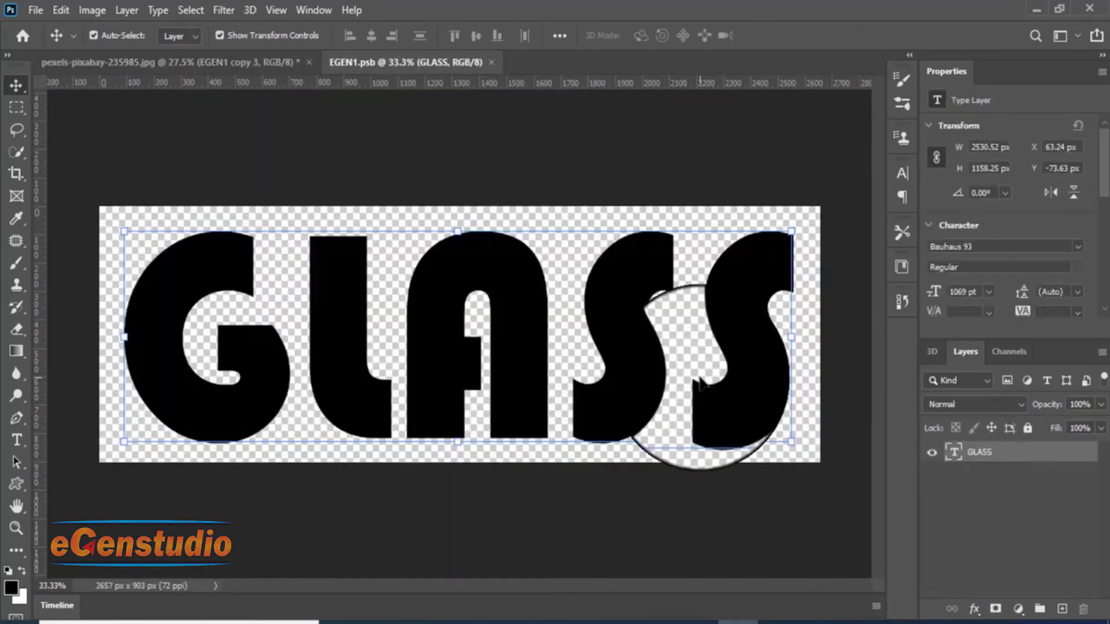
left_click(929, 449)
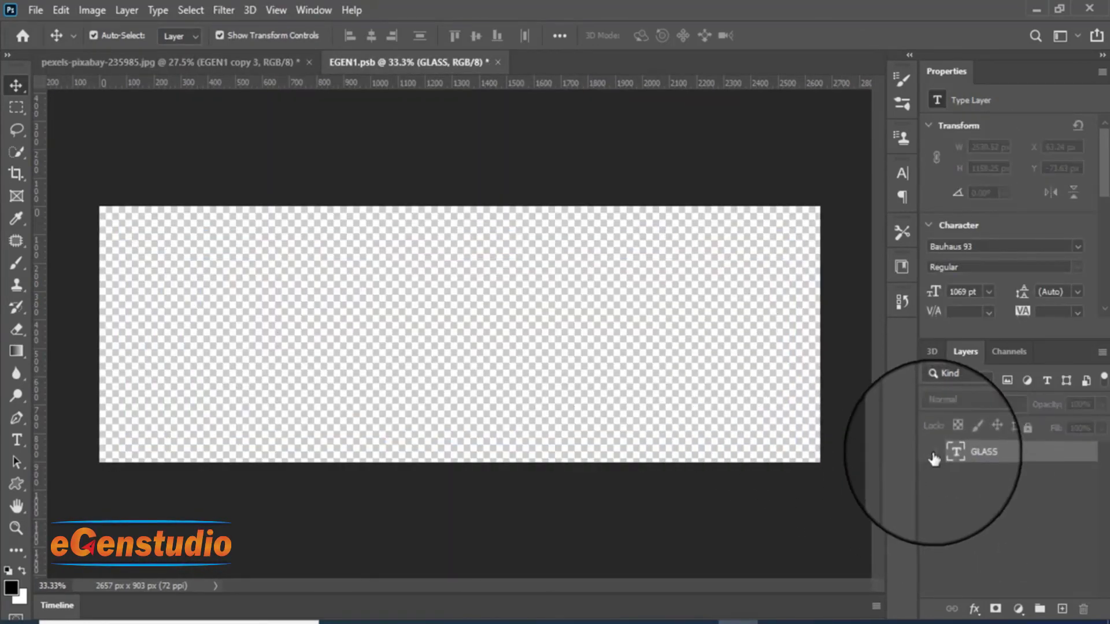
left_click(1062, 609)
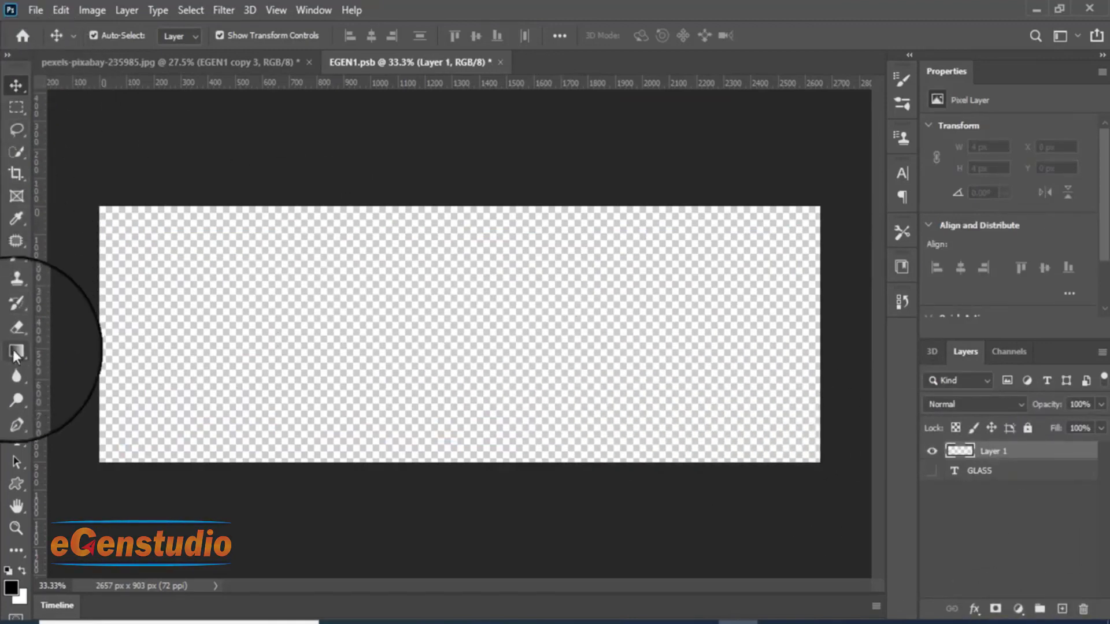
Step: Draw a five-sided polygon shape about 483 px wide and 461 px high near the upper middle of the canvas
left_click(19, 481)
left_click(87, 523)
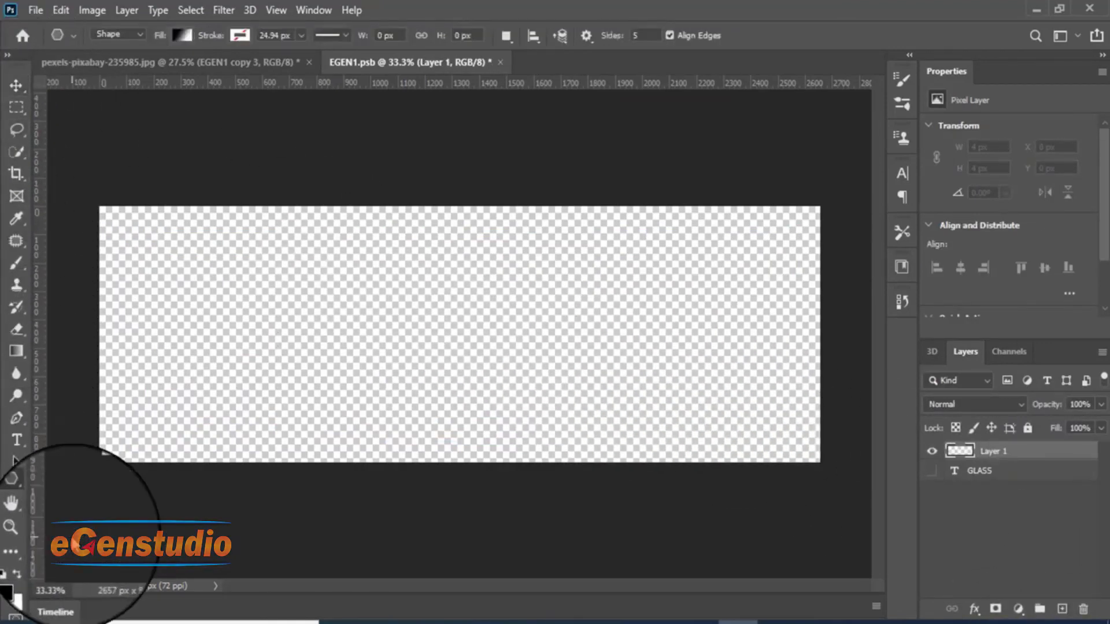
left_click_drag(395, 281, 435, 339)
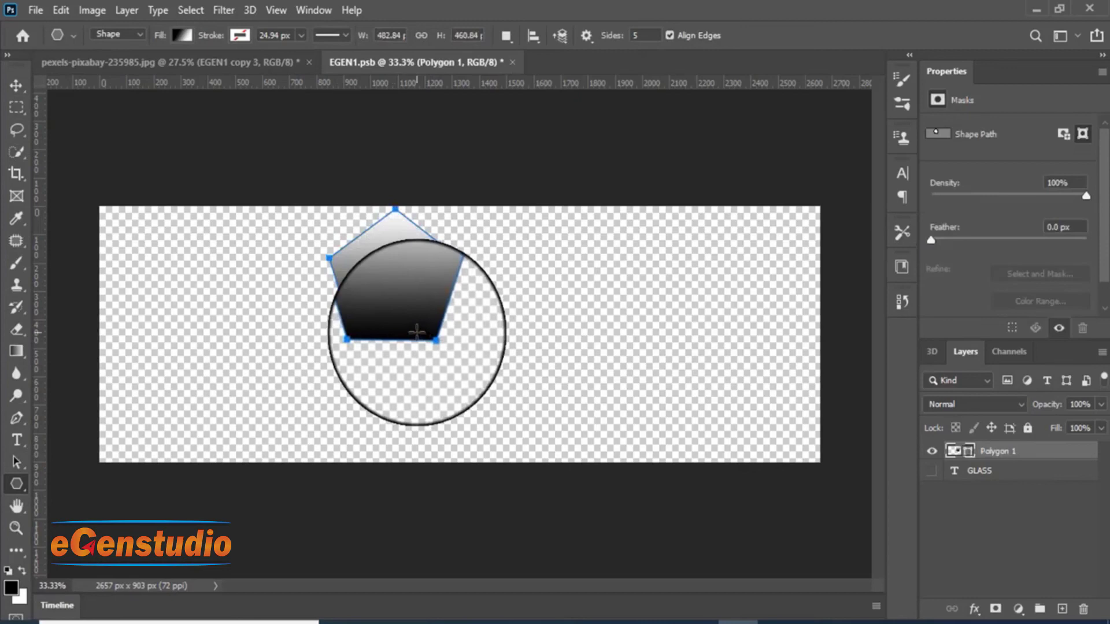
Step: Enlarge the pentagon at the centre of the canvas and save the smart object
left_click(15, 87)
left_click_drag(394, 290, 449, 350)
left_click_drag(453, 268, 457, 327)
left_click(805, 36)
key("ctrl+s")
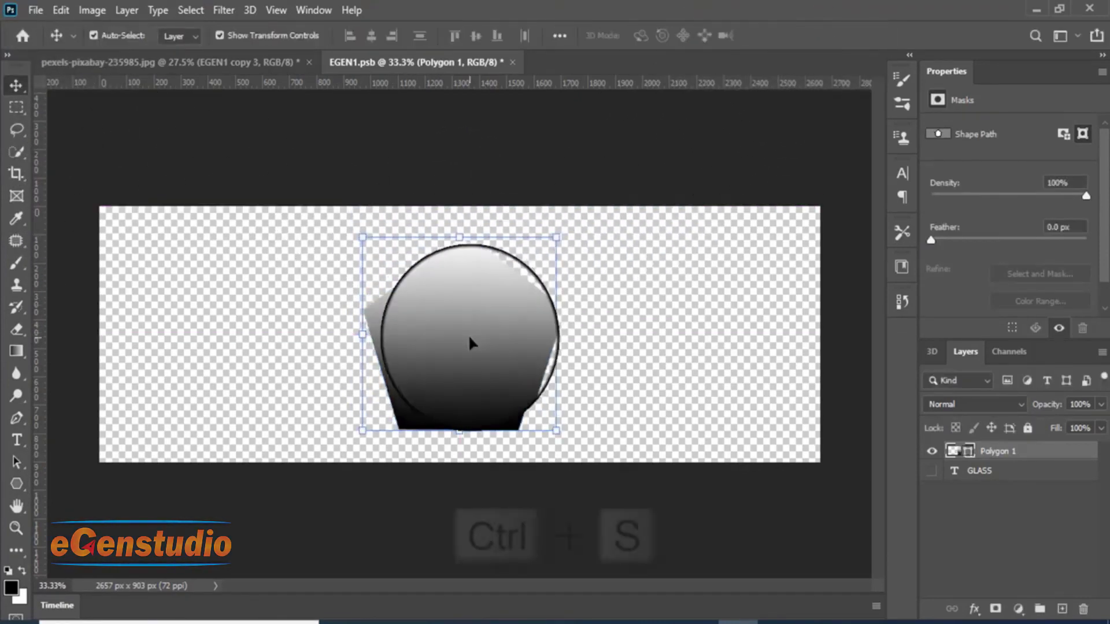